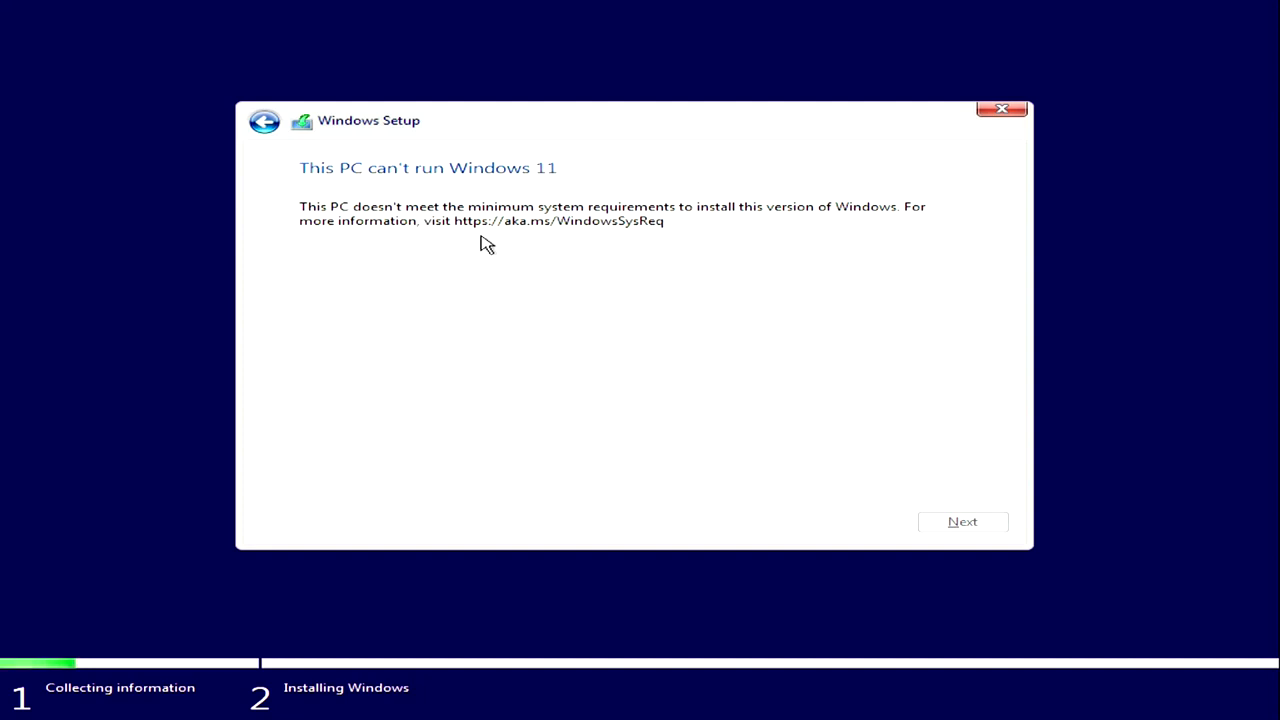
# Open a command prompt from Windows Setup and launch the Registry Editor with regedit.
pyautogui.hotkey('shift', 'F10')
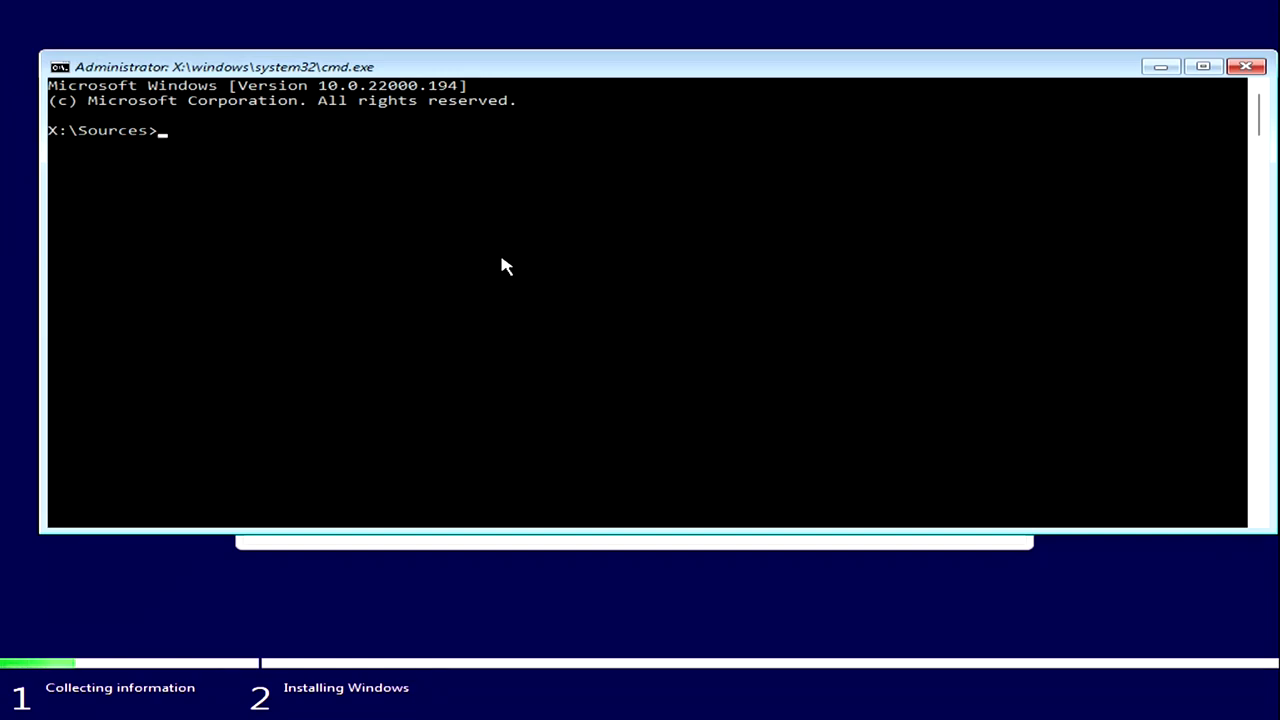
pyautogui.write('regedit')
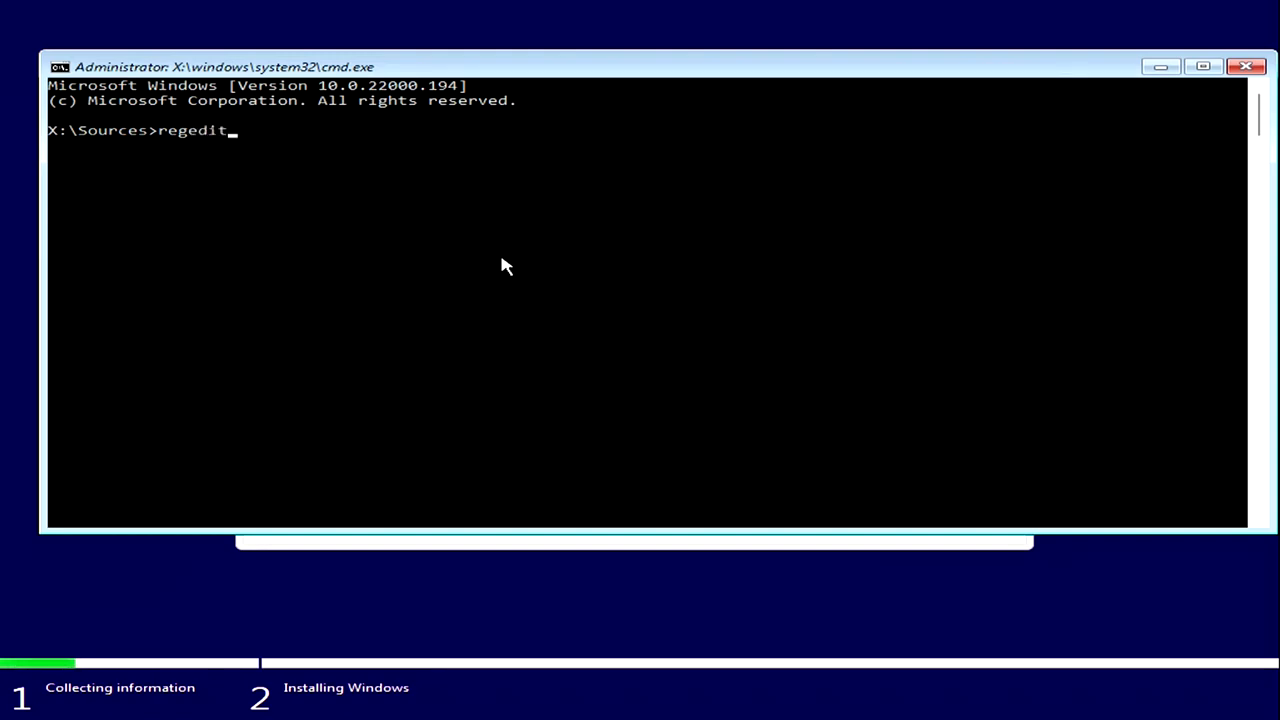
pyautogui.press('Return')
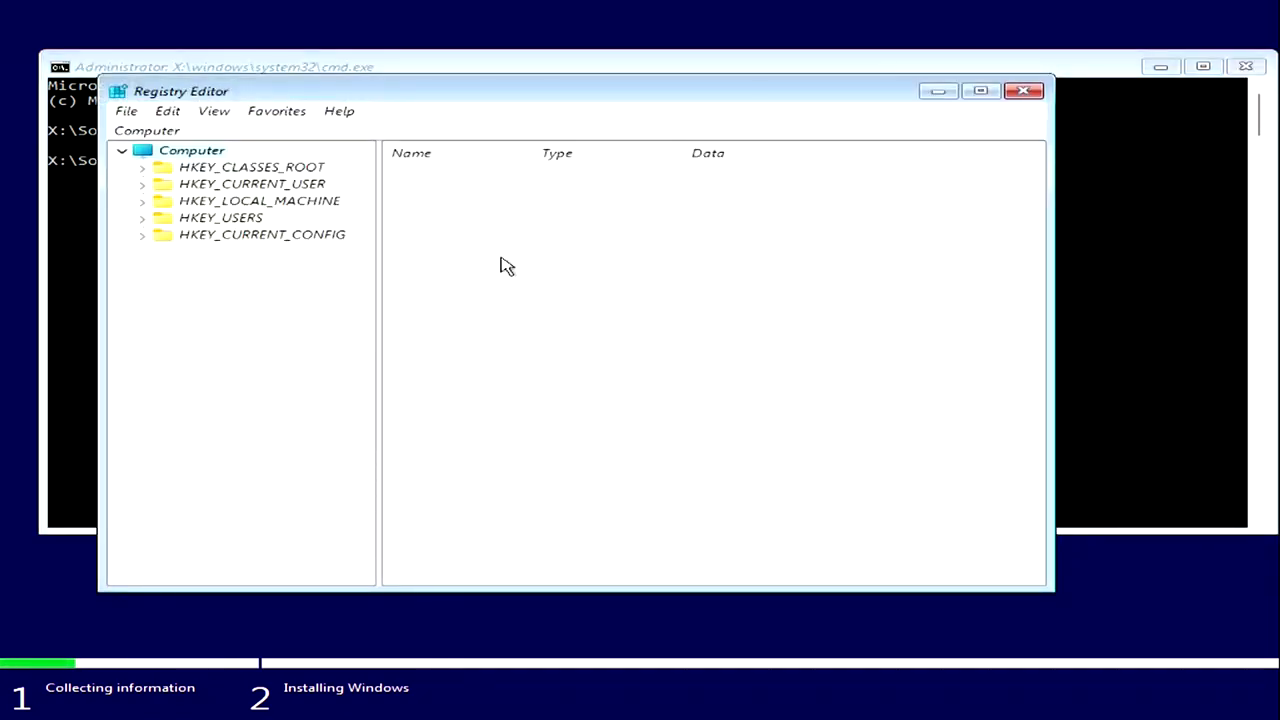
# Create a new key named LabConfig under HKEY_LOCAL_MACHINE\SYSTEM\Setup.
pyautogui.click(143, 201)
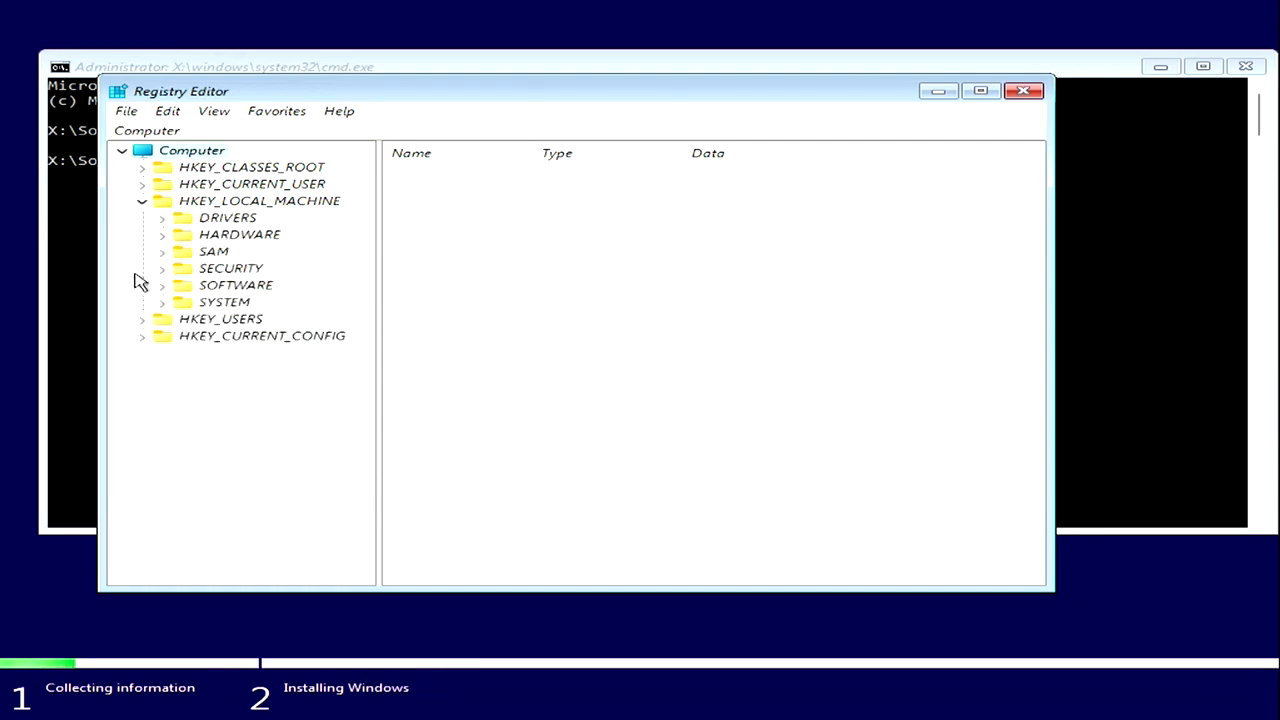
pyautogui.click(163, 303)
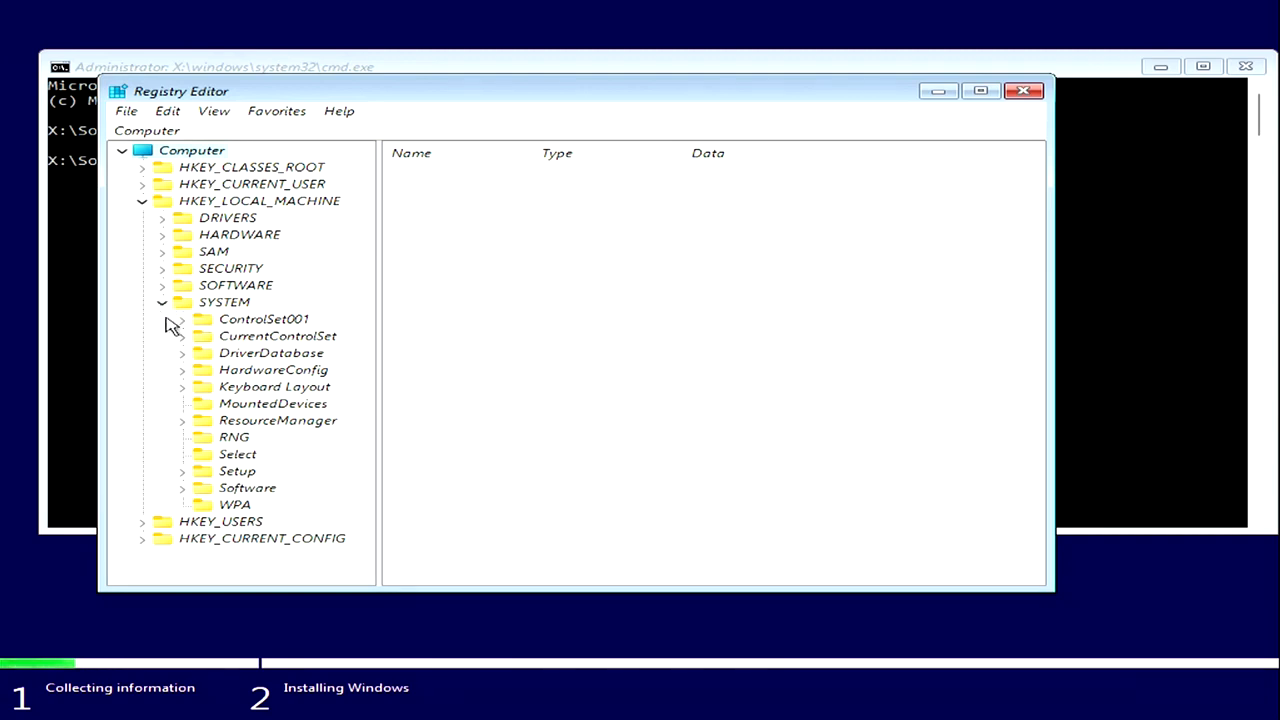
pyautogui.click(203, 474)
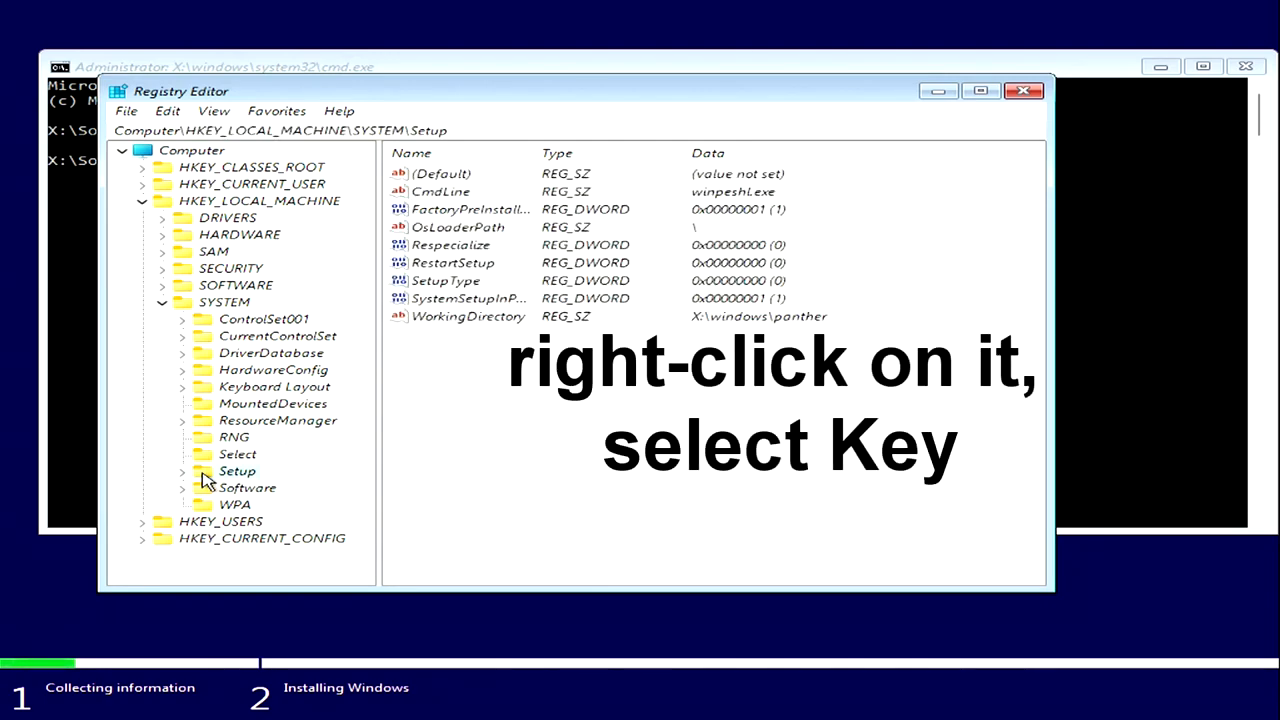
pyautogui.rightClick(204, 476)
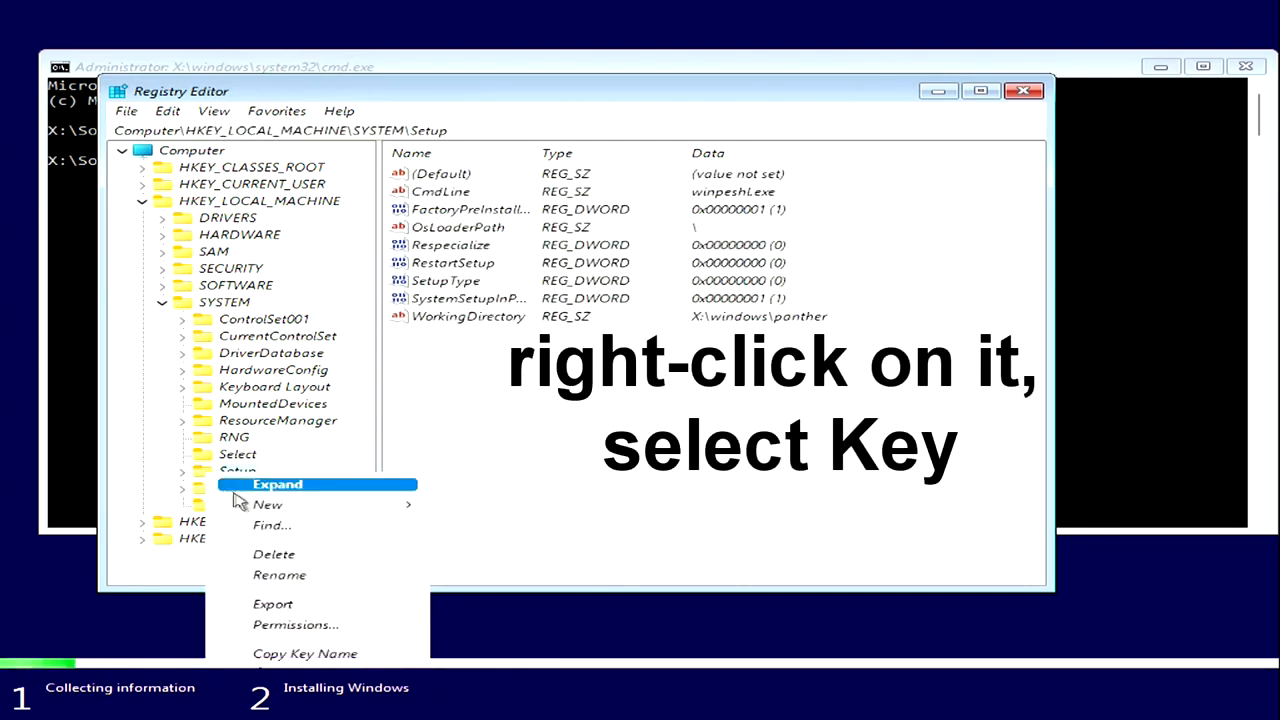
pyautogui.moveTo(300, 513)
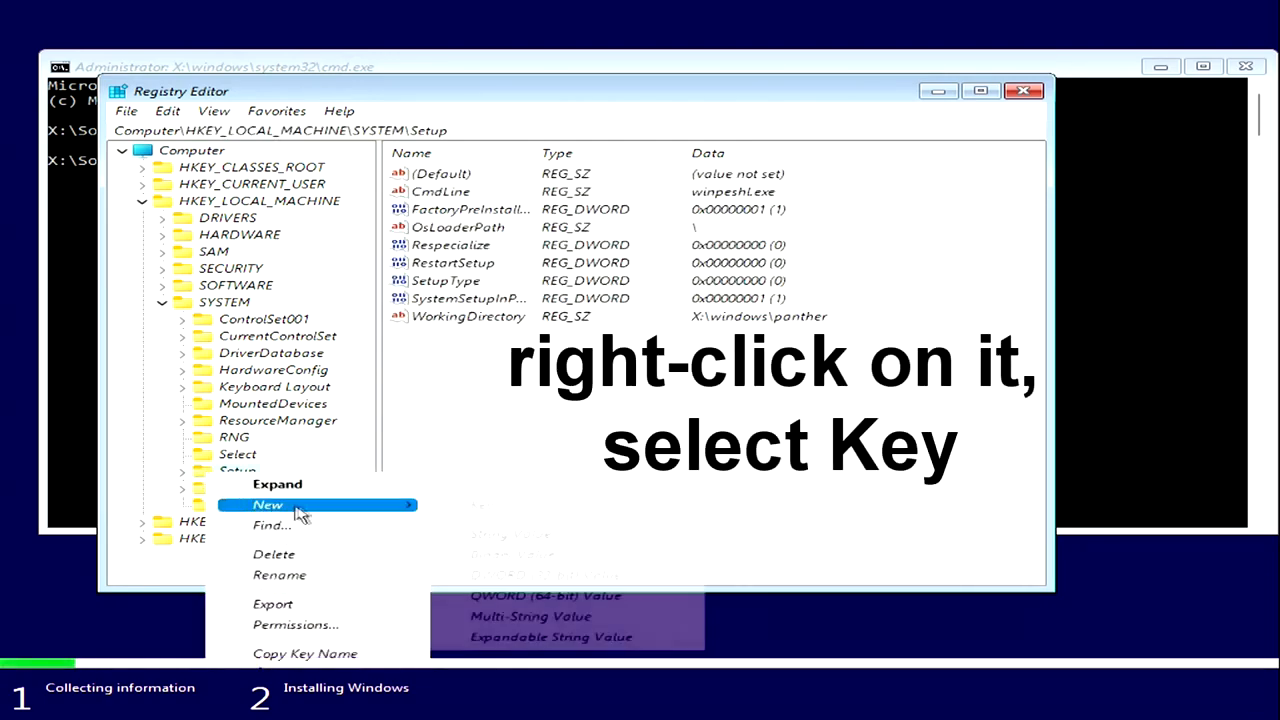
pyautogui.click(554, 507)
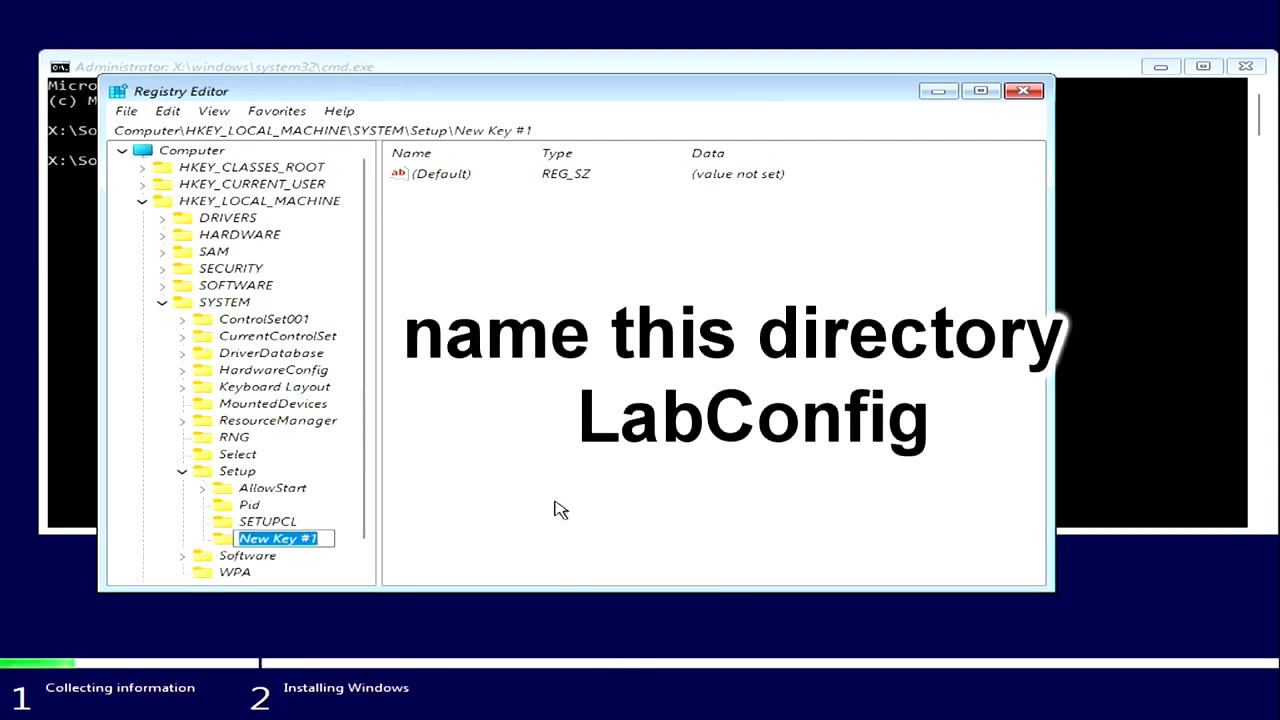
pyautogui.write('L')
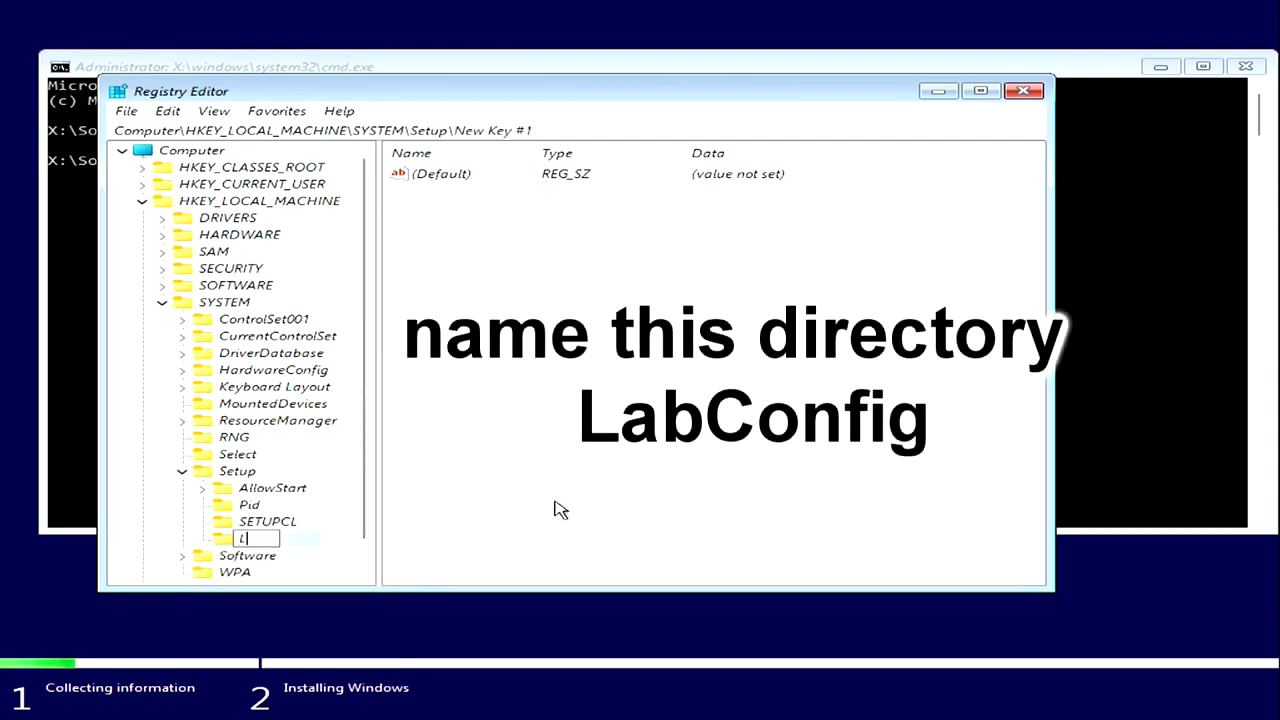
pyautogui.write('ab')
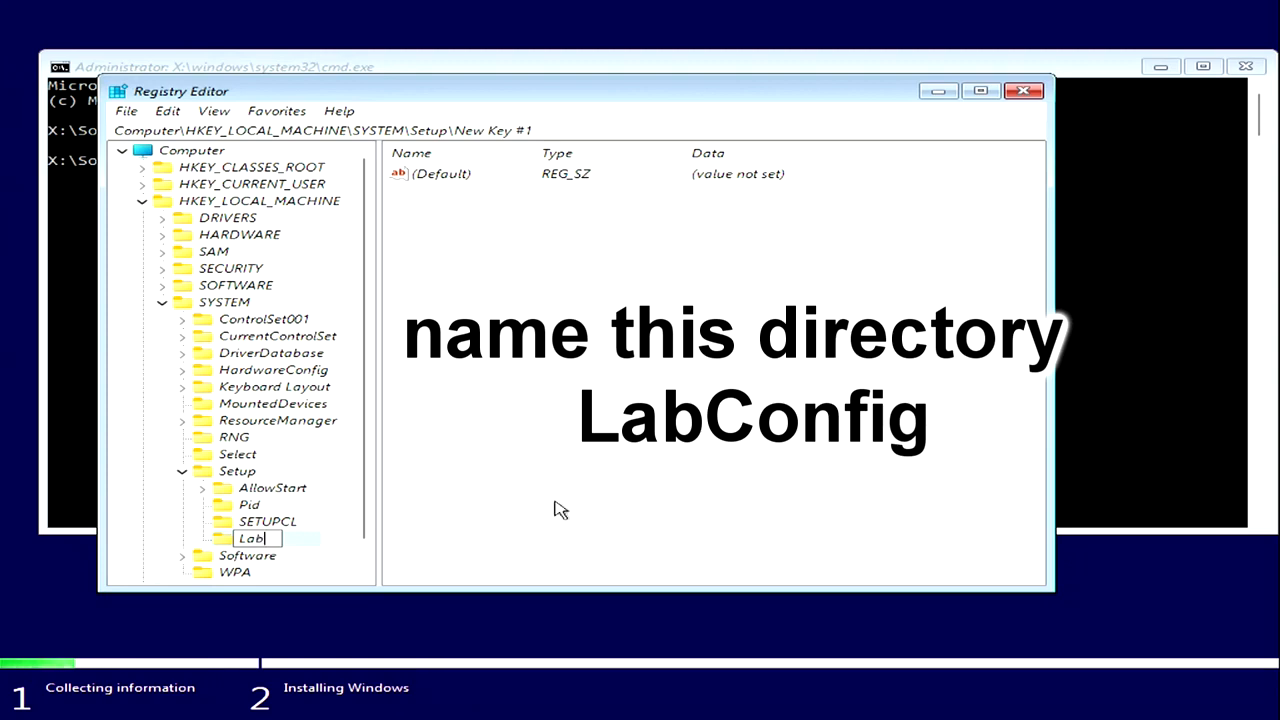
pyautogui.write('C')
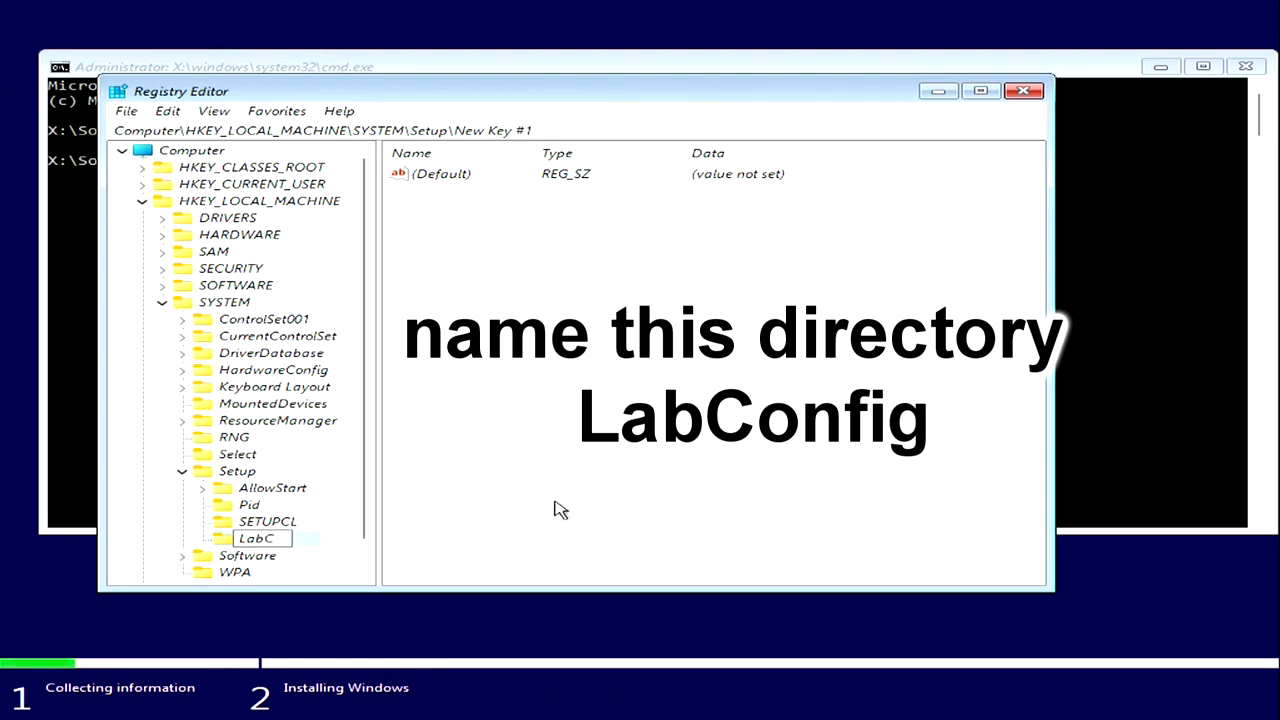
pyautogui.write('onfig')
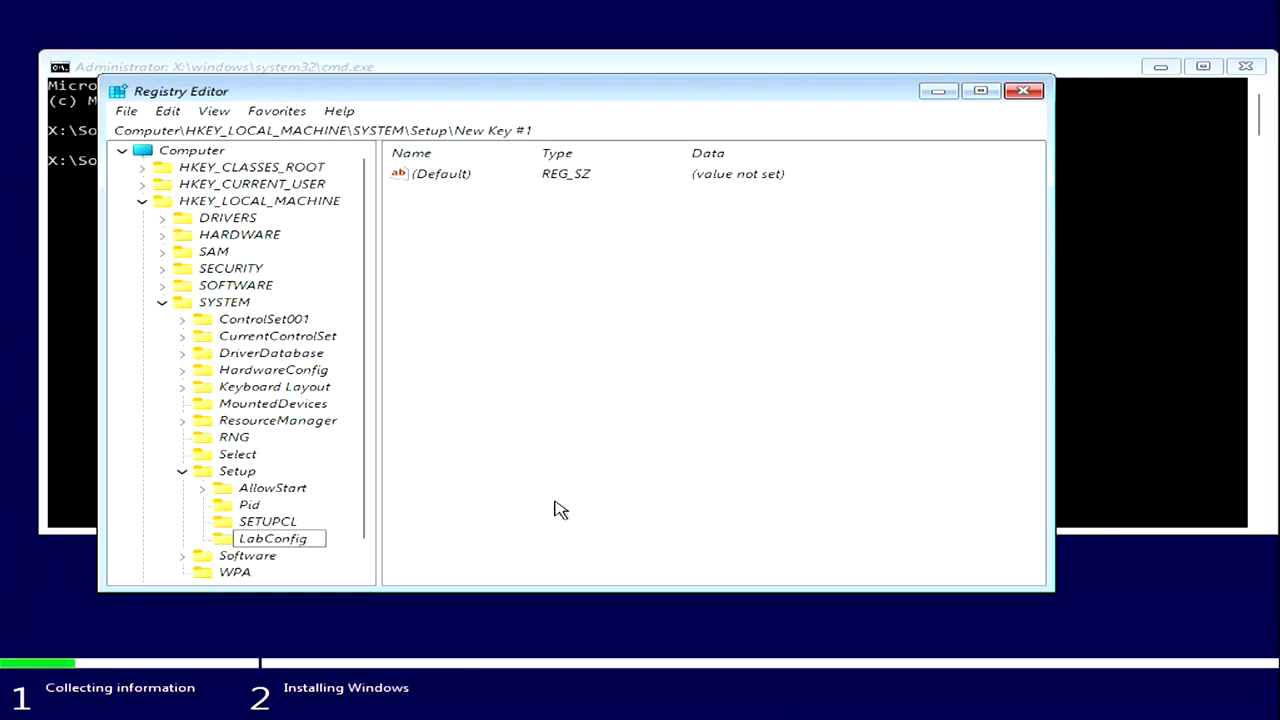
pyautogui.click(560, 510)
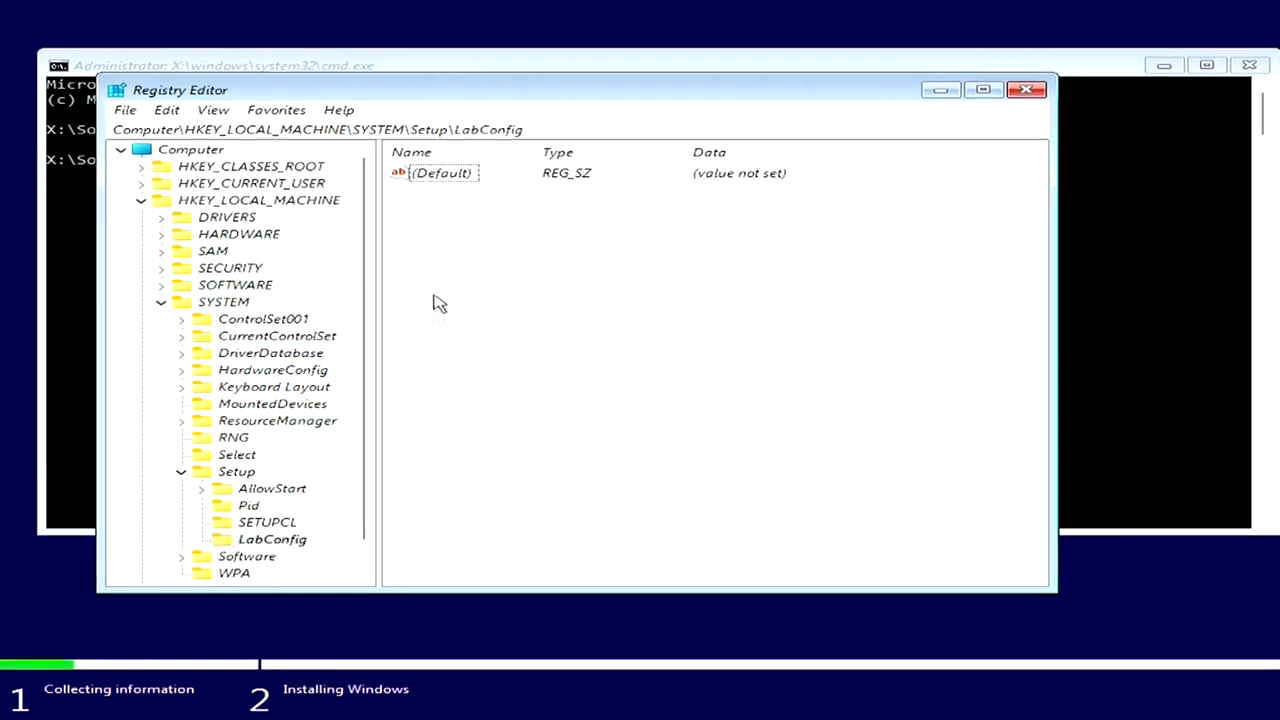
# Add a DWORD (32-bit) value named BypassTPMCheck to the LabConfig key.
pyautogui.rightClick(444, 242)
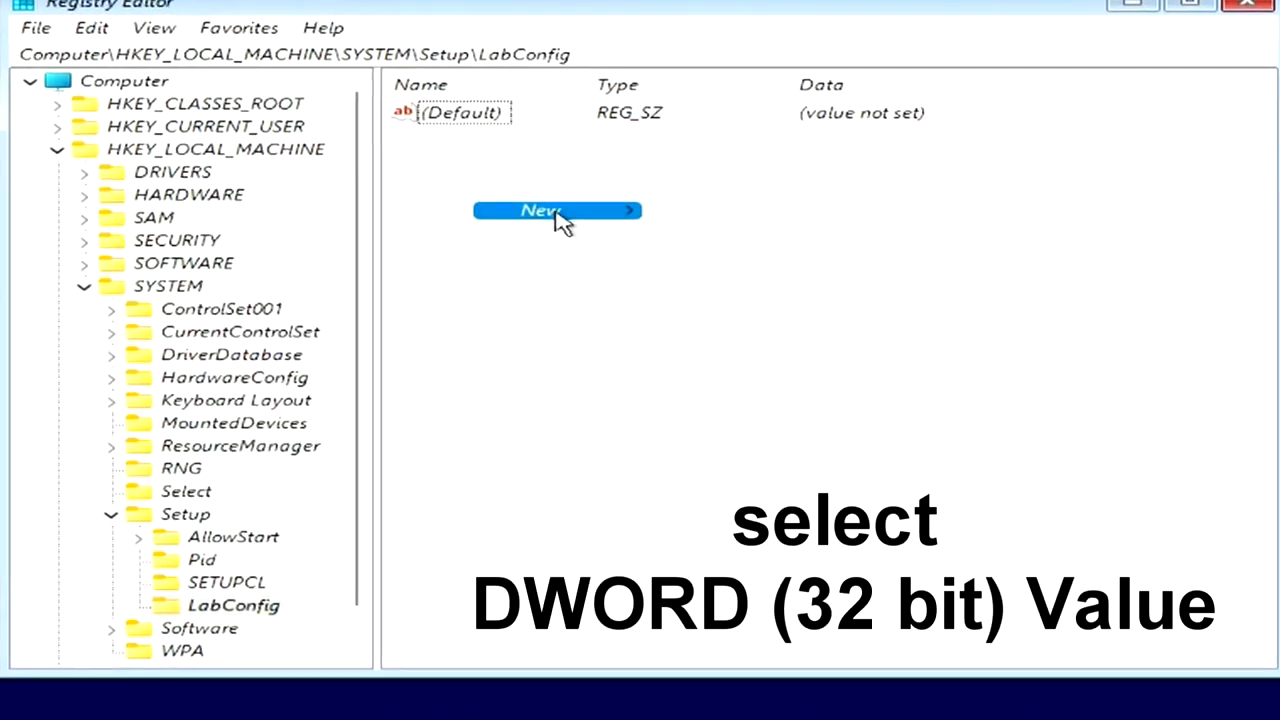
pyautogui.moveTo(548, 223)
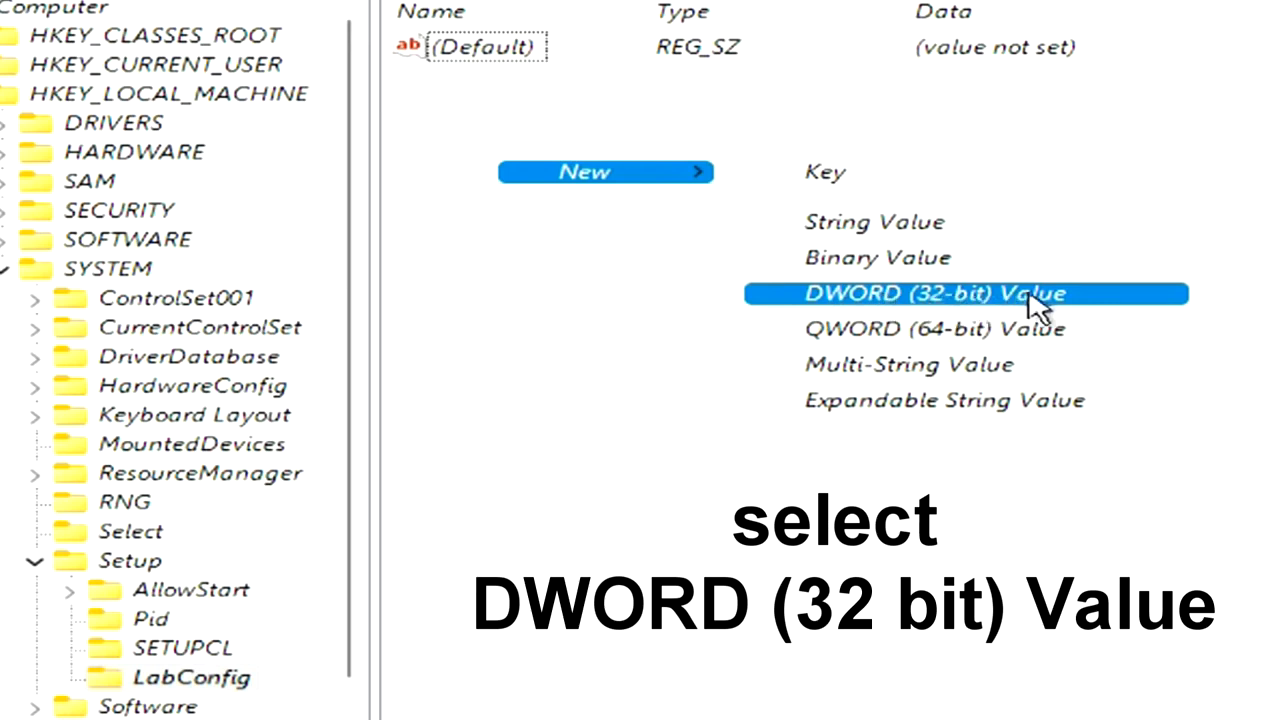
pyautogui.click(1126, 297)
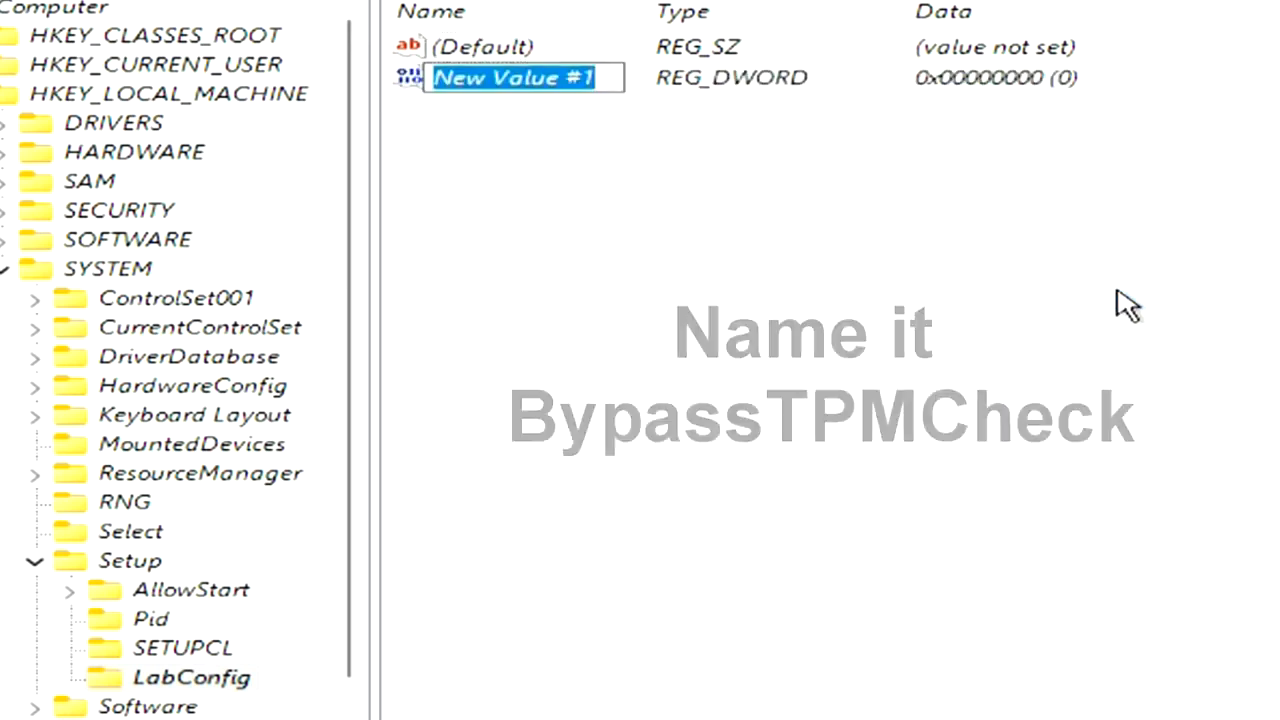
pyautogui.write('Bypass')
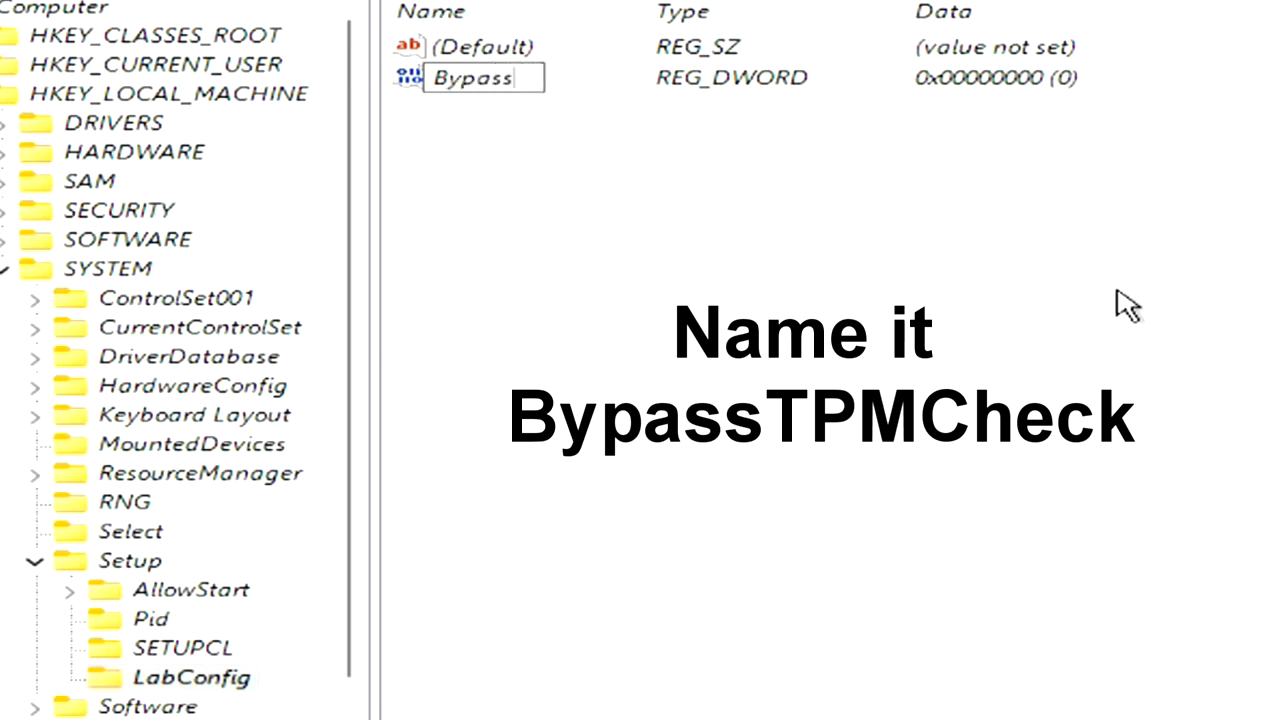
pyautogui.write('TPM')
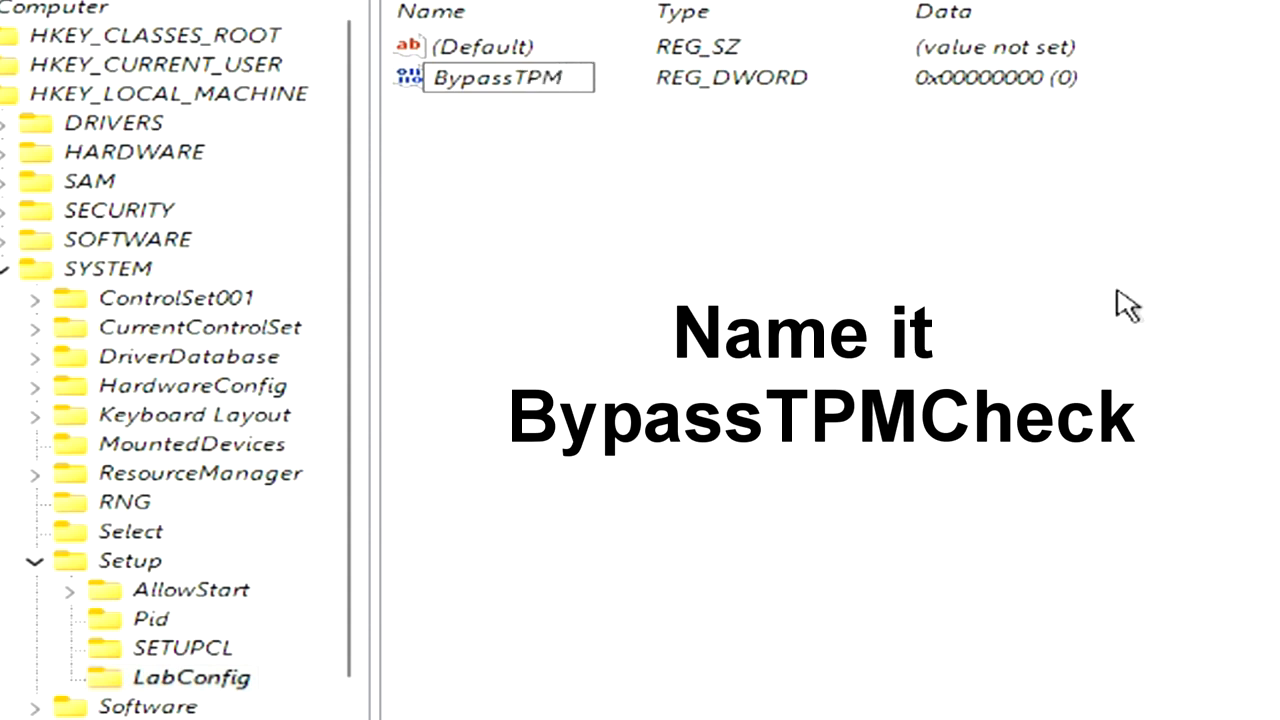
pyautogui.write('Chec')
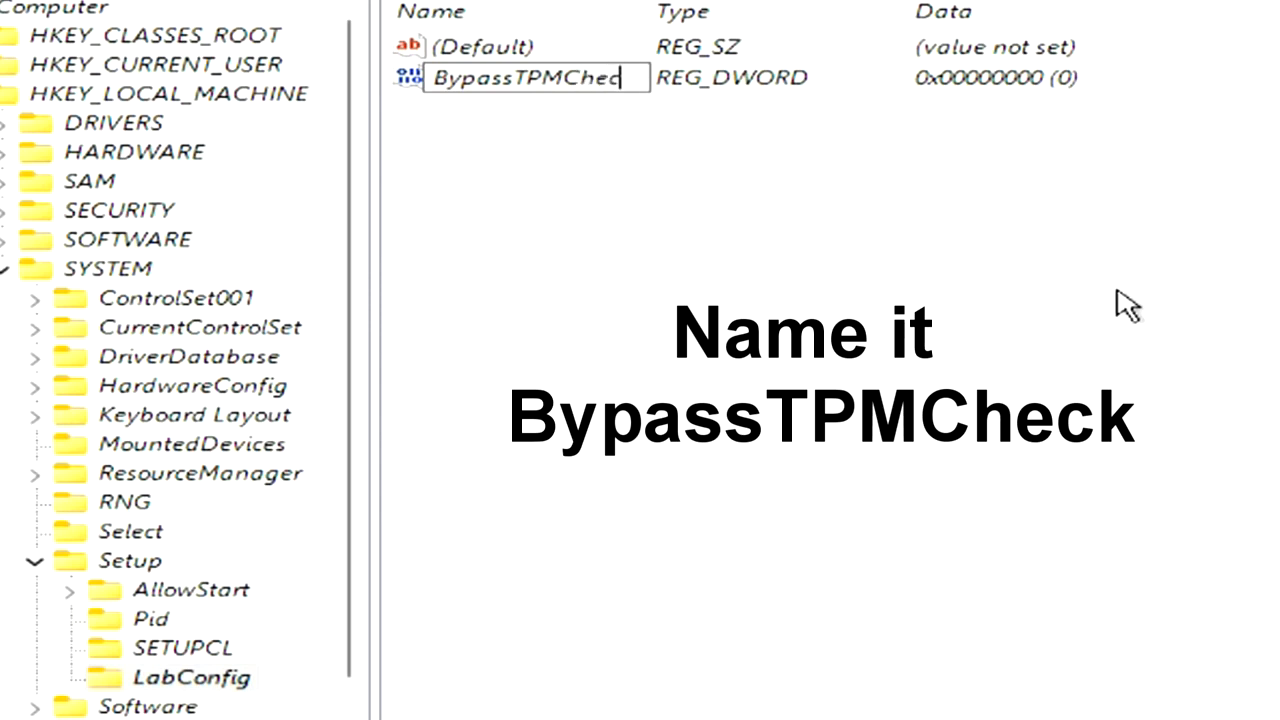
pyautogui.write('k')
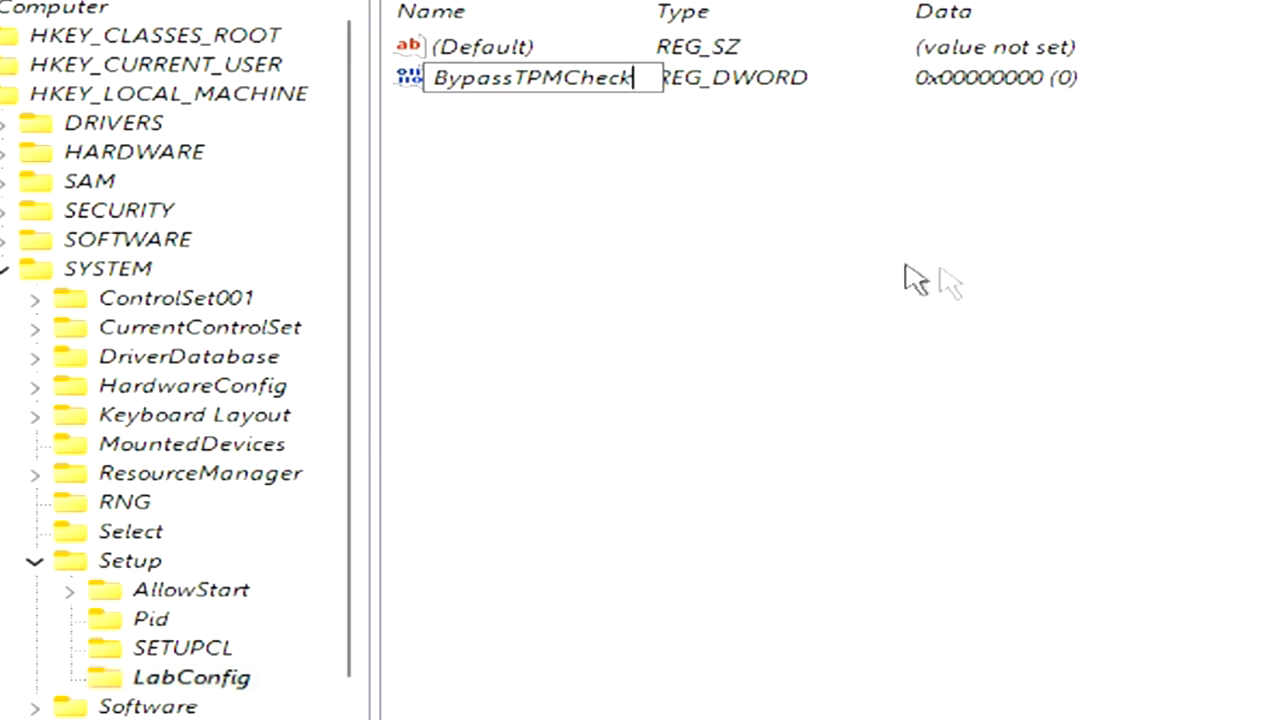
pyautogui.press('Return')
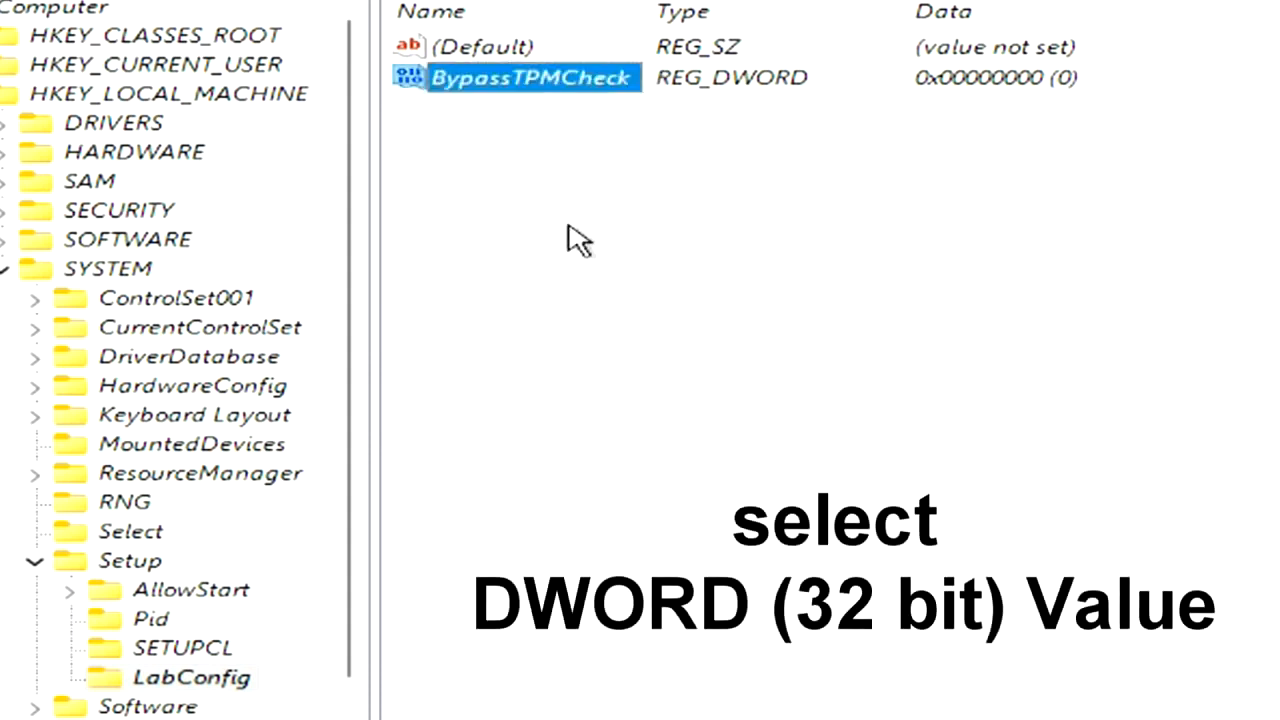
# Add a DWORD (32-bit) value named BypassRAMCheck to the LabConfig key.
pyautogui.rightClick(474, 173)
pyautogui.moveTo(666, 200)
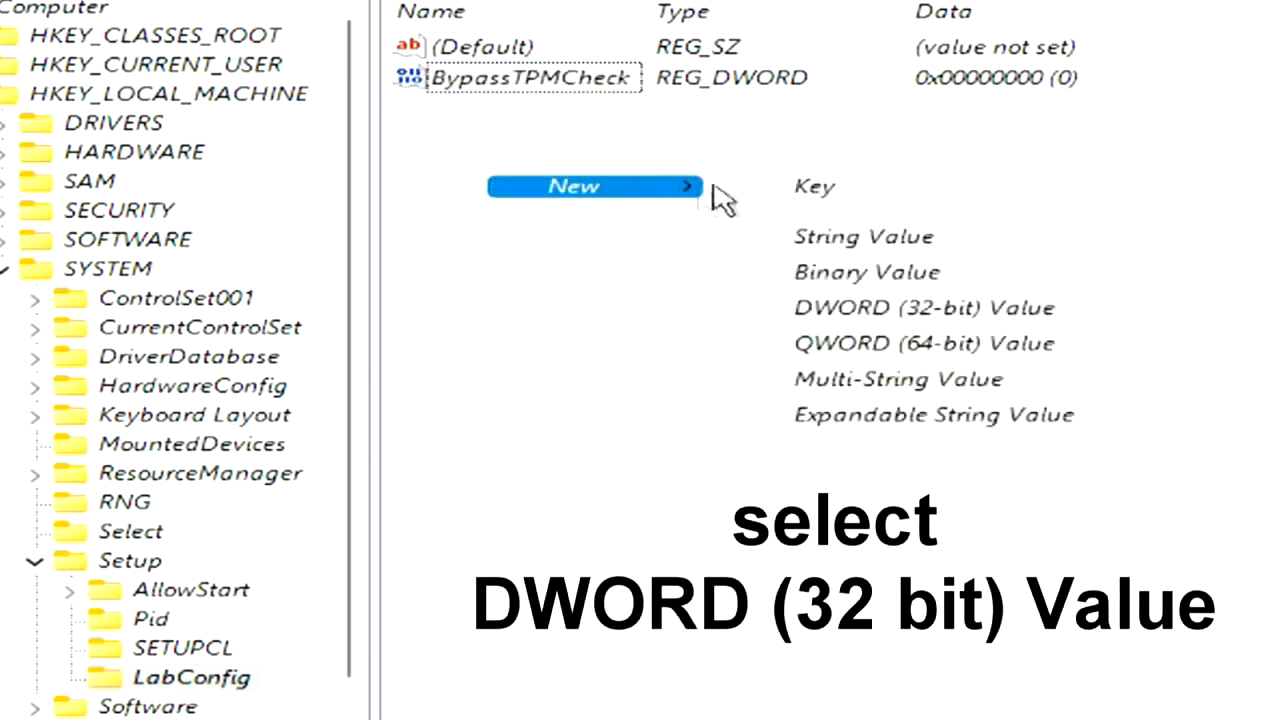
pyautogui.click(1078, 316)
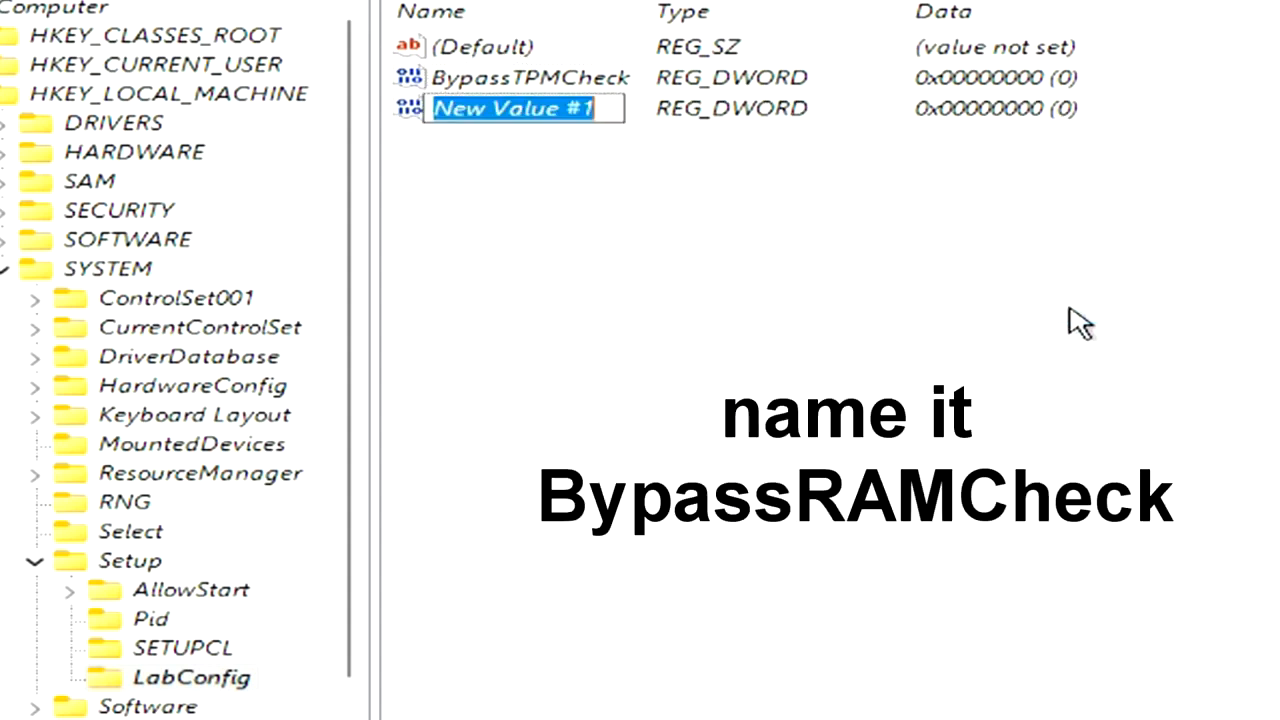
pyautogui.write('Byp')
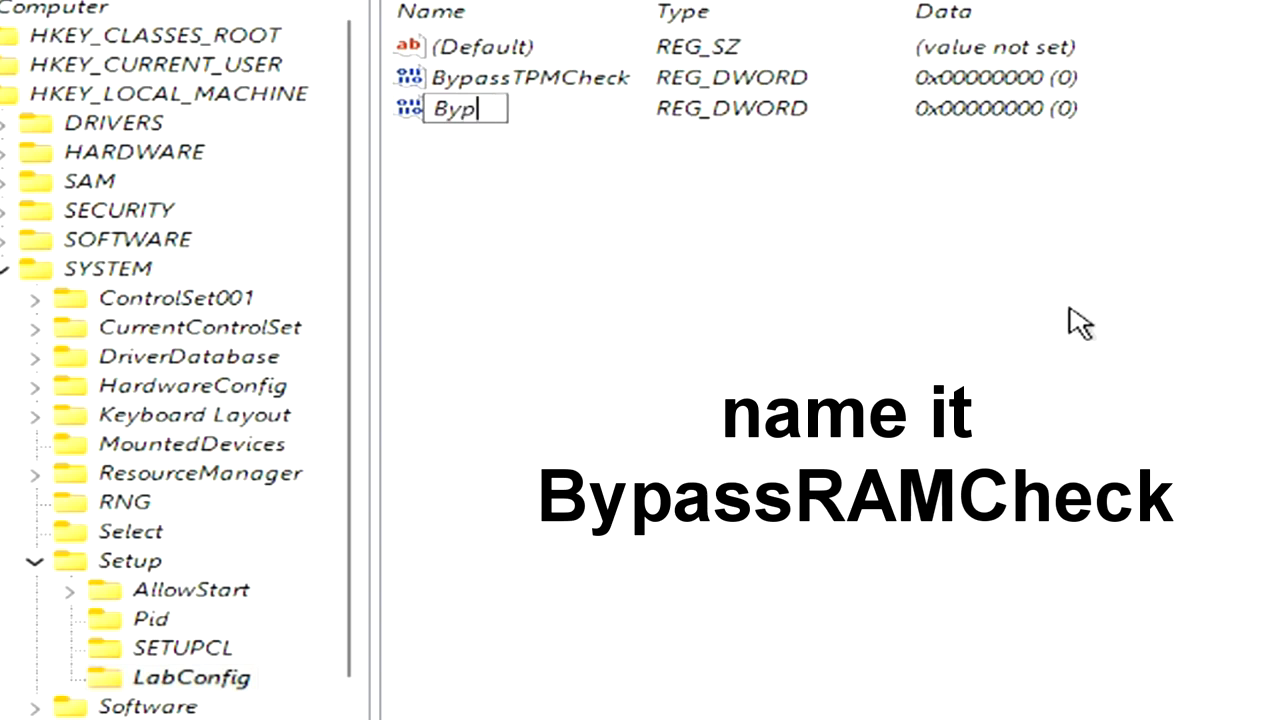
pyautogui.write('assR')
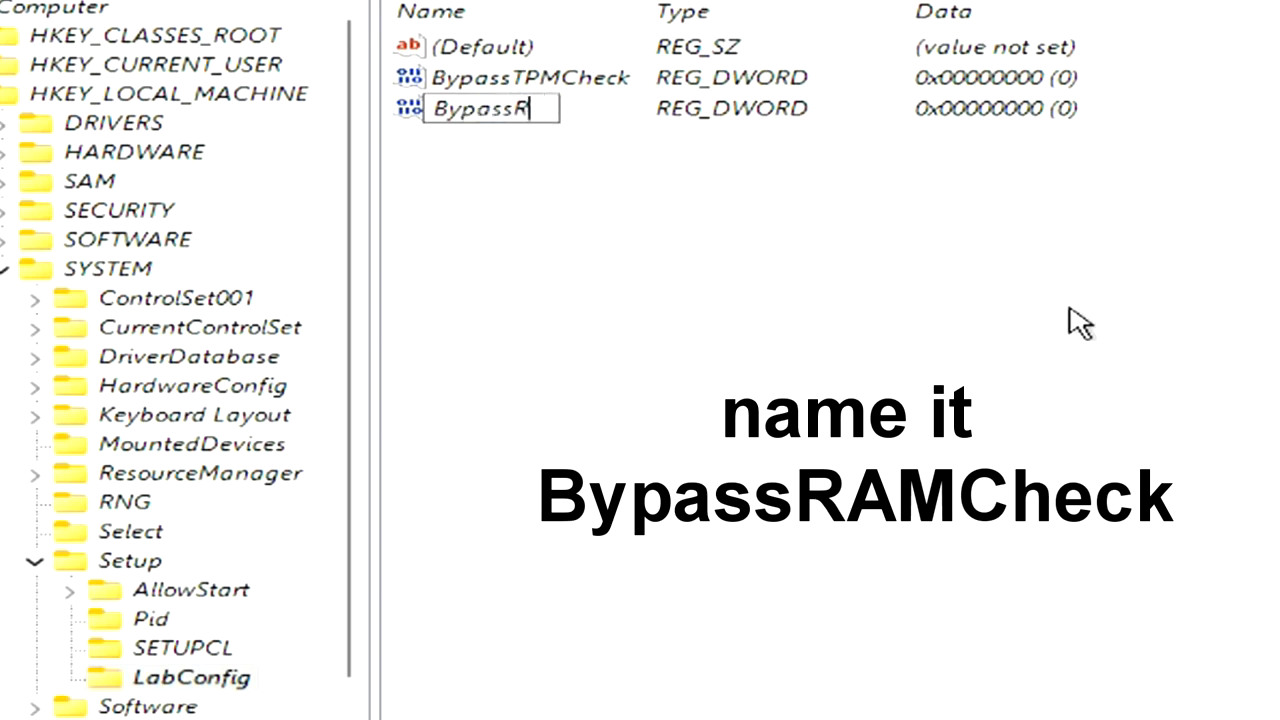
pyautogui.write('AMCheck')
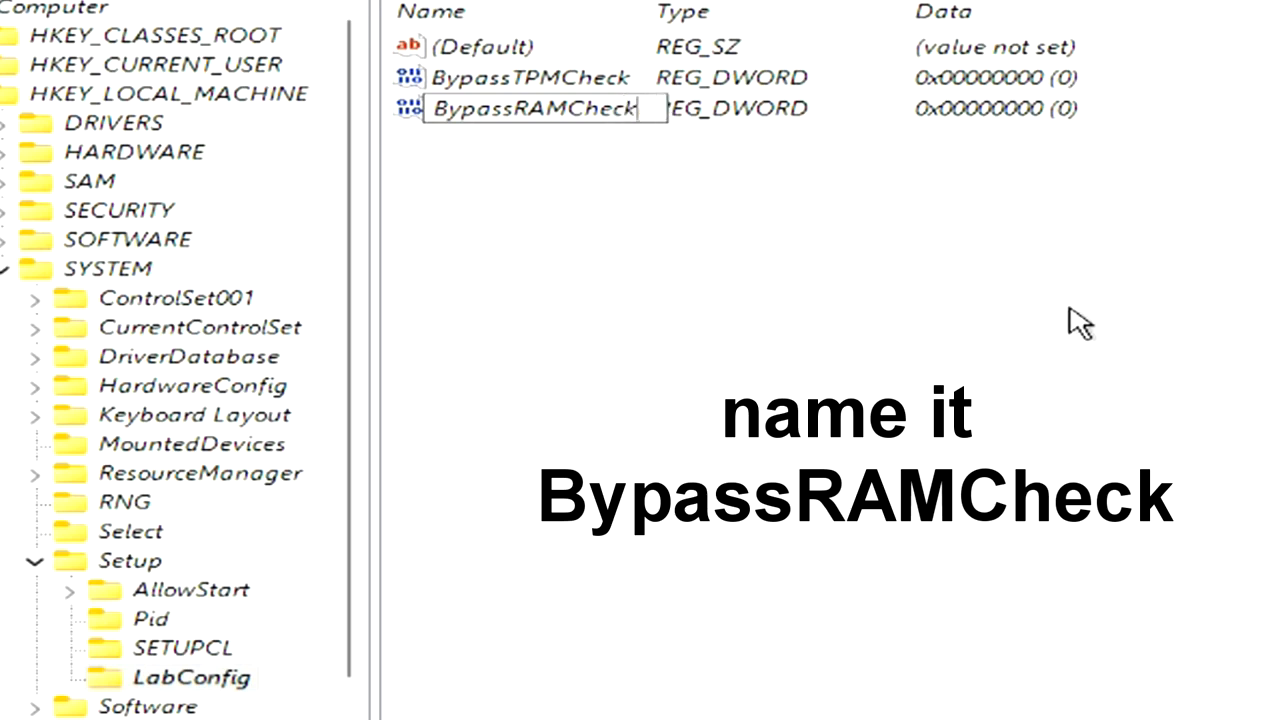
# Add a DWORD (32-bit) value named BypassSecureBootCheck to the LabConfig key.
pyautogui.rightClick(455, 210)
pyautogui.moveTo(671, 229)
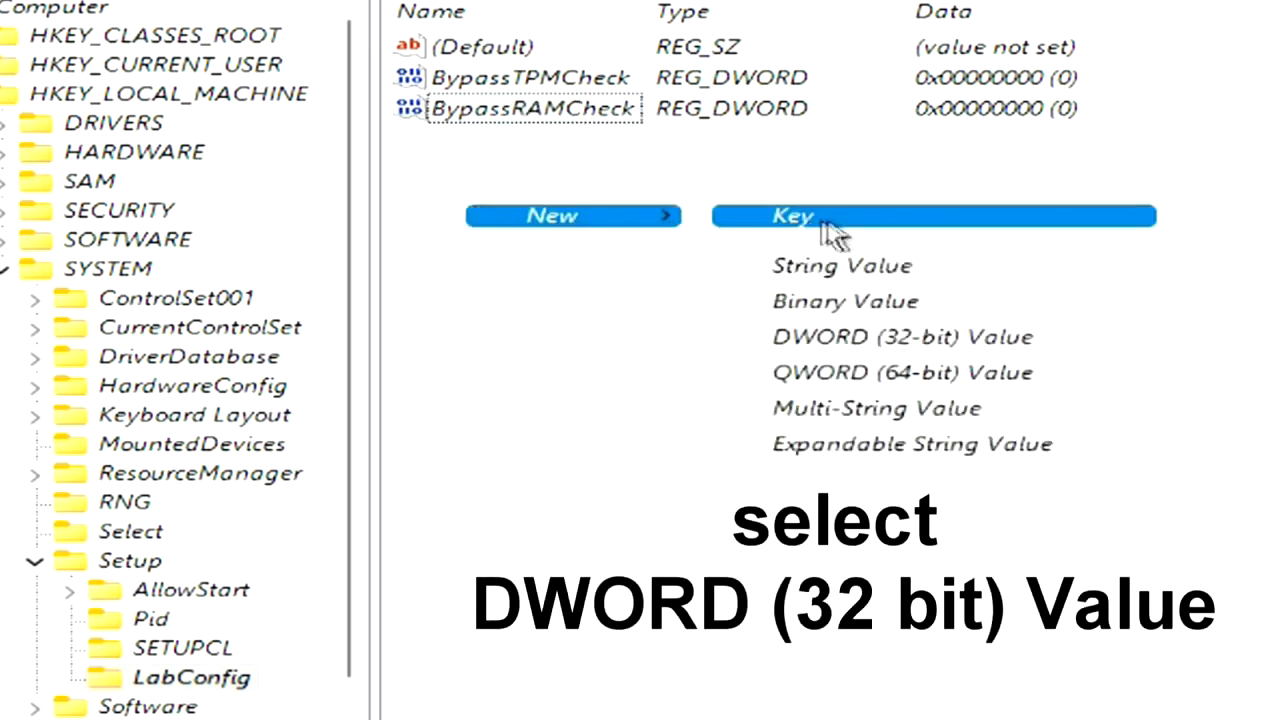
pyautogui.click(1102, 360)
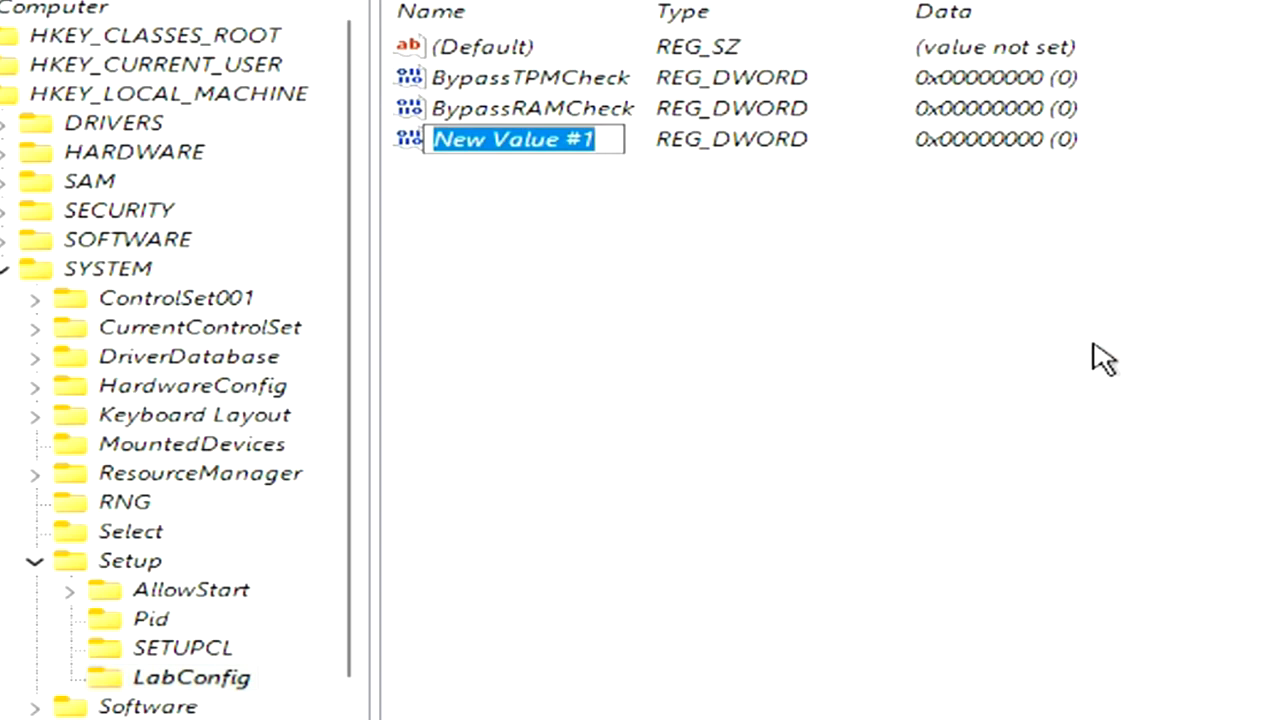
pyautogui.write('By')
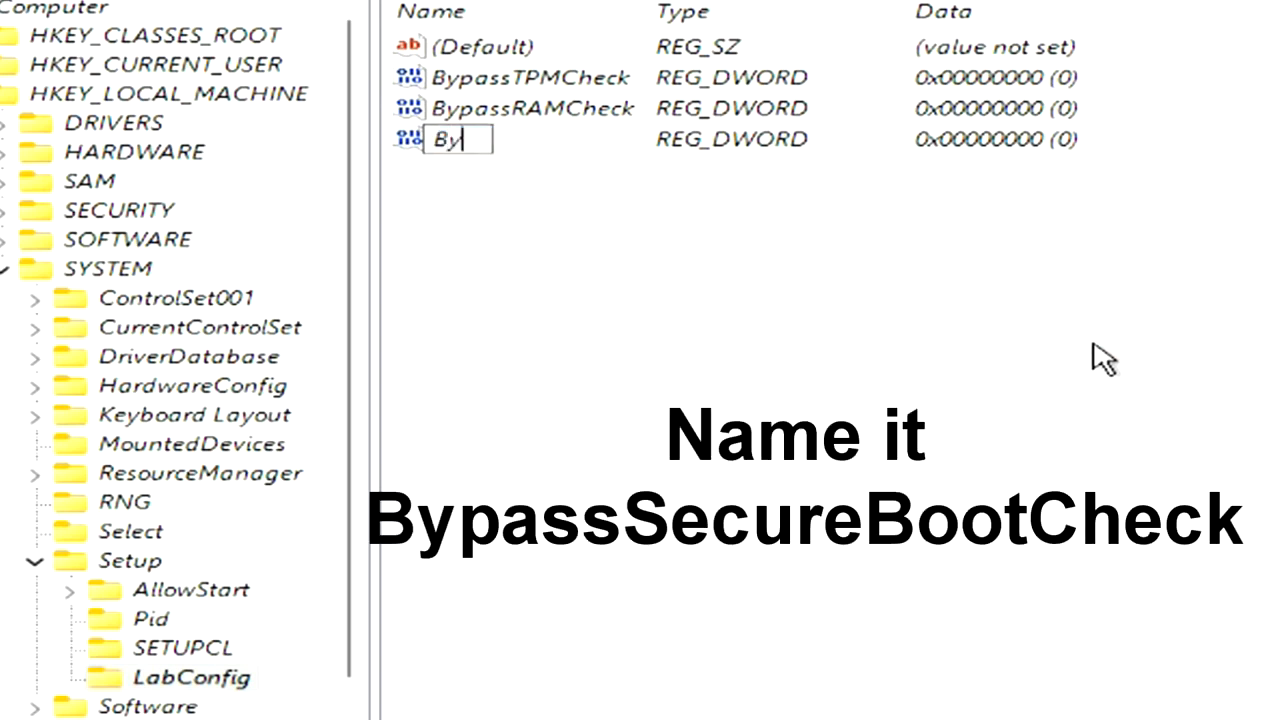
pyautogui.write('pas')
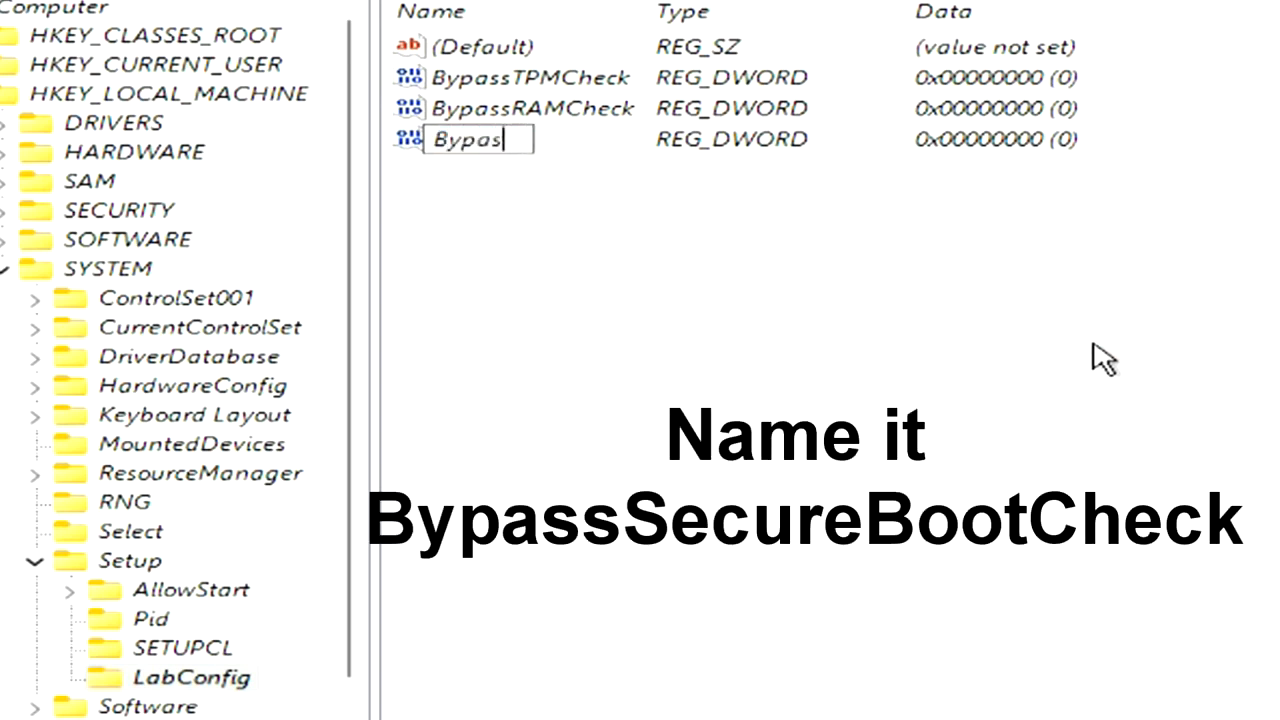
pyautogui.write('sSe')
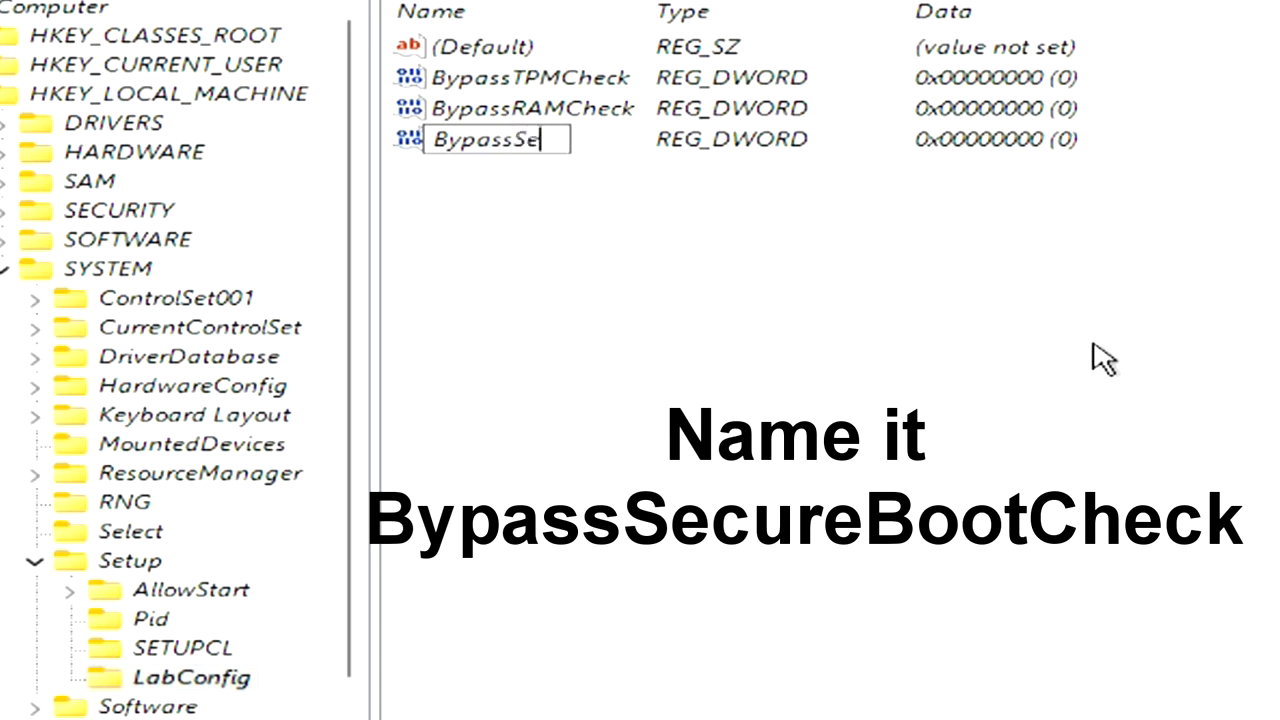
pyautogui.write('cure')
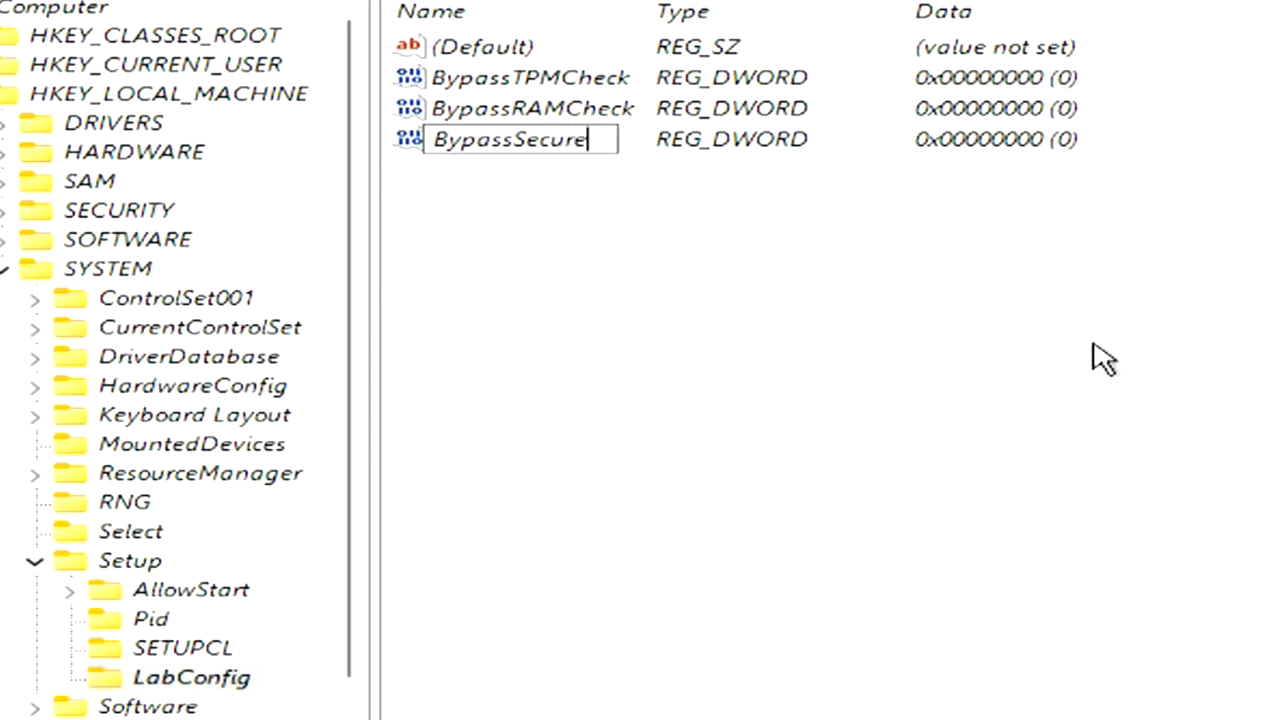
pyautogui.write('B')
pyautogui.write('oo')
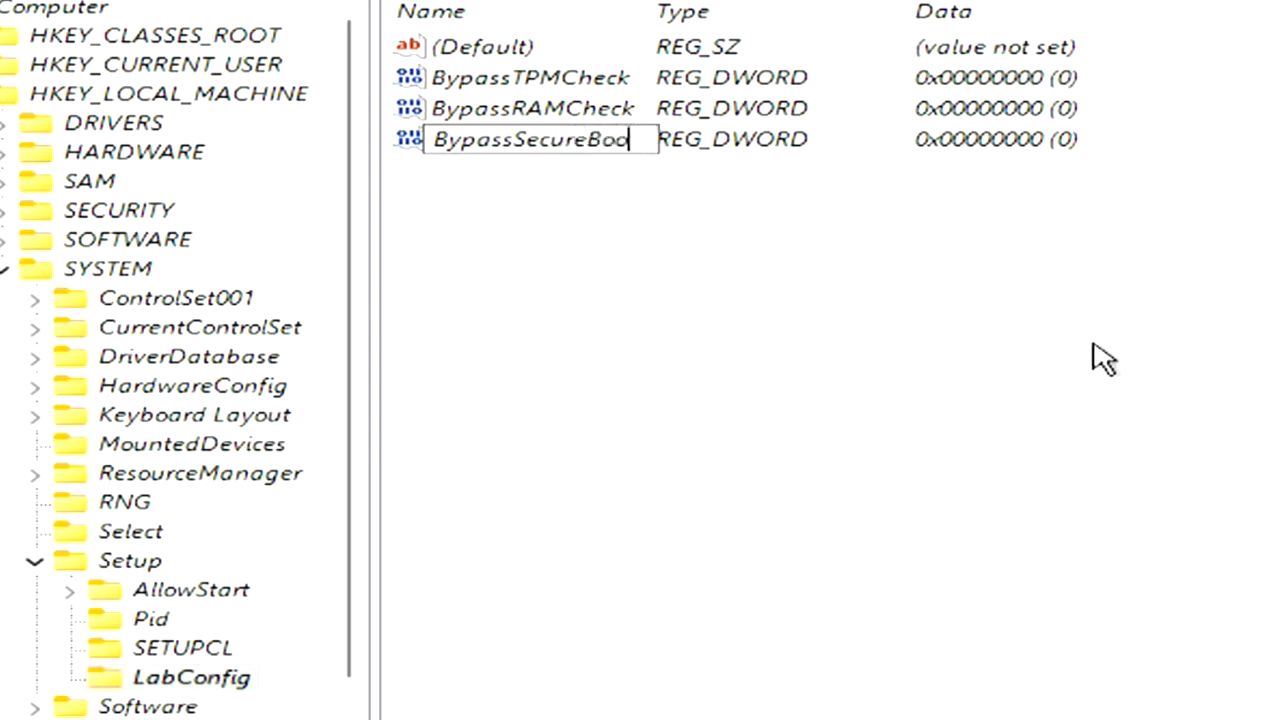
pyautogui.write('tC')
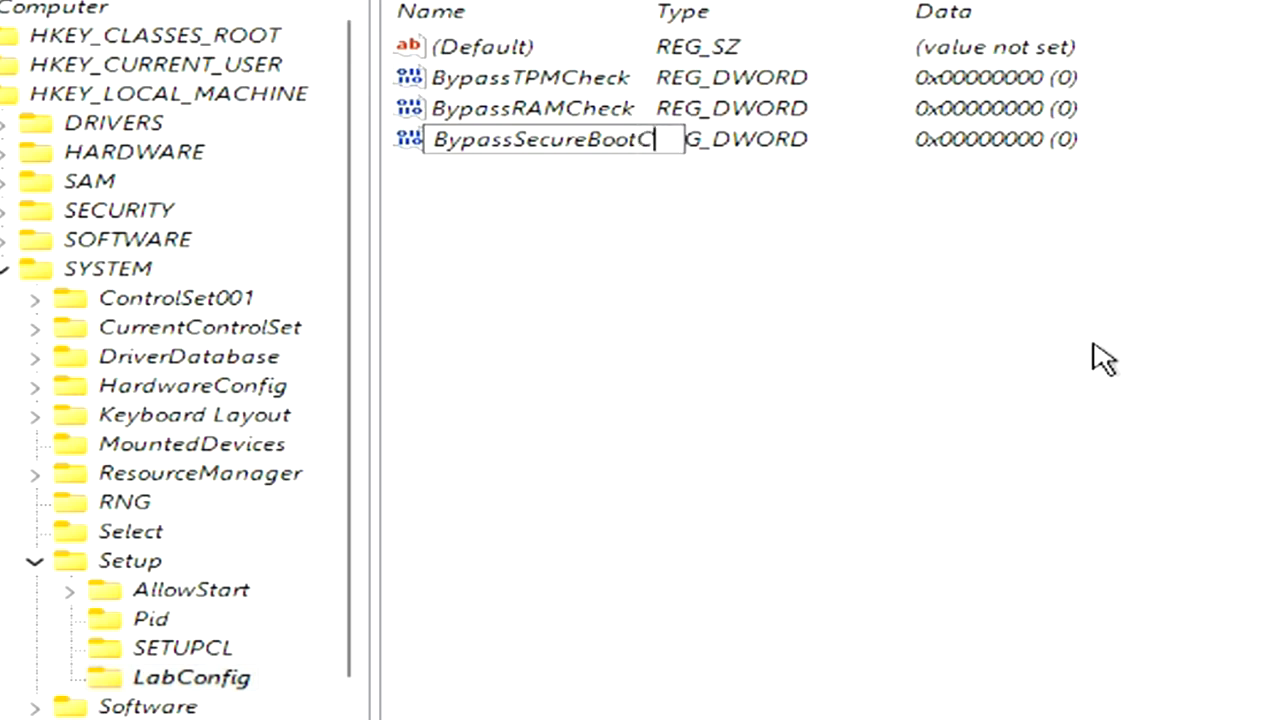
pyautogui.write('heck')
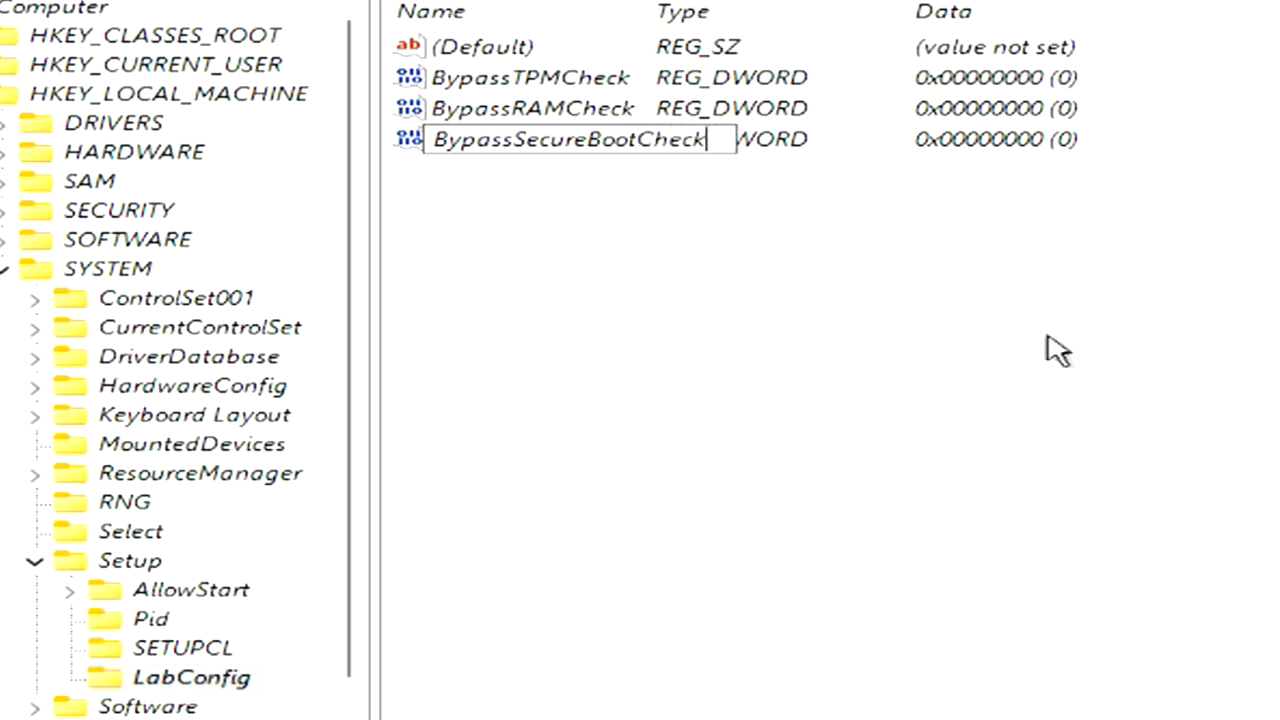
pyautogui.press('Return')
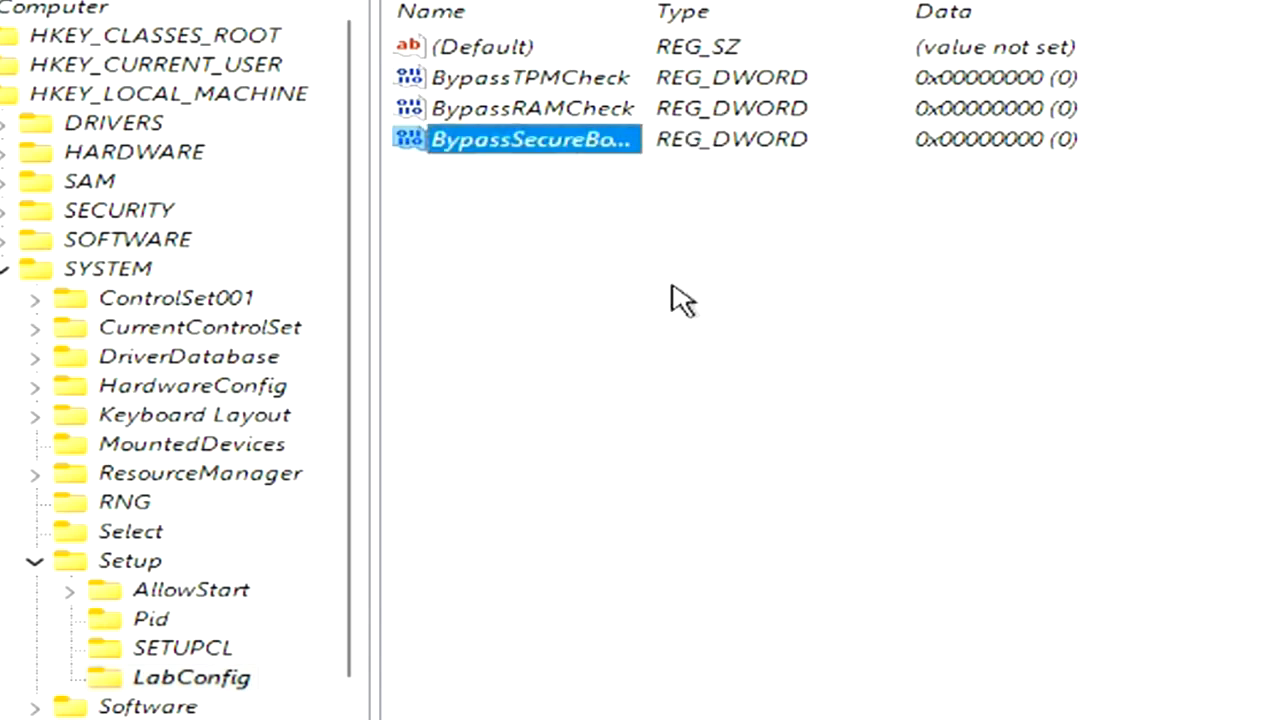
# Set the value data of BypassTPMCheck, BypassRAMCheck and BypassSecureBootCheck to 1.
pyautogui.doubleClick(505, 82)
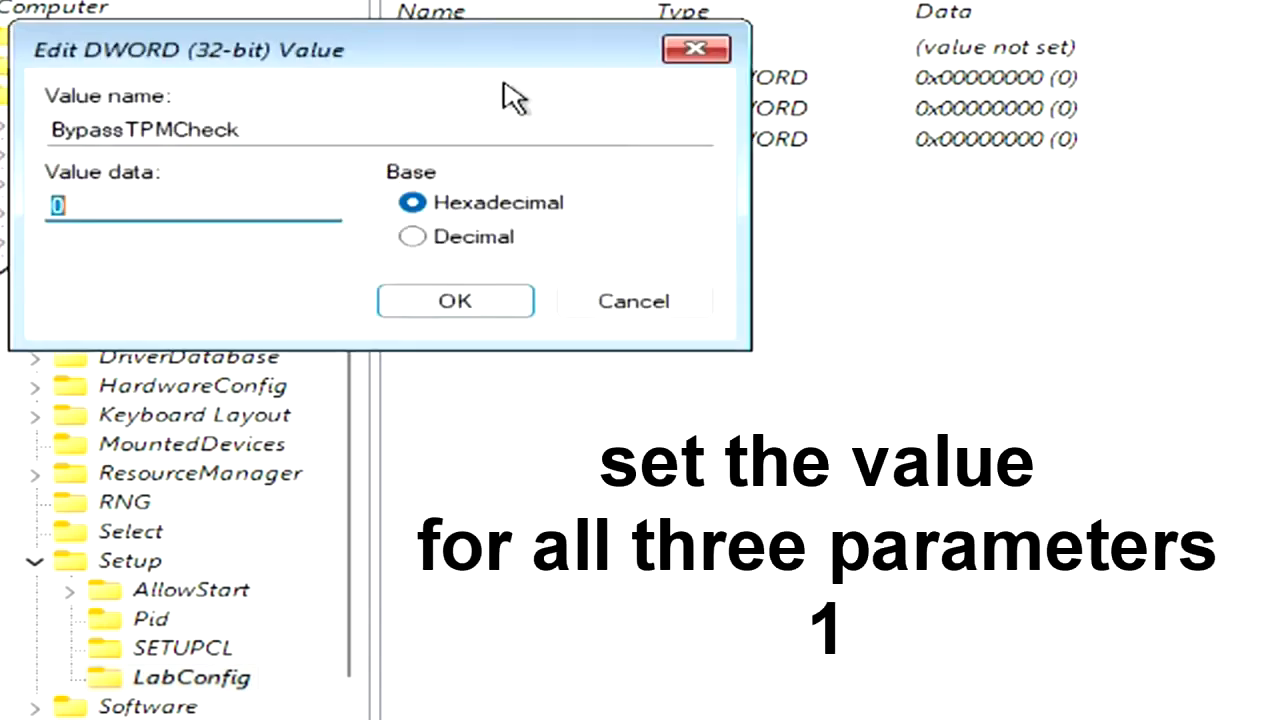
pyautogui.write('1')
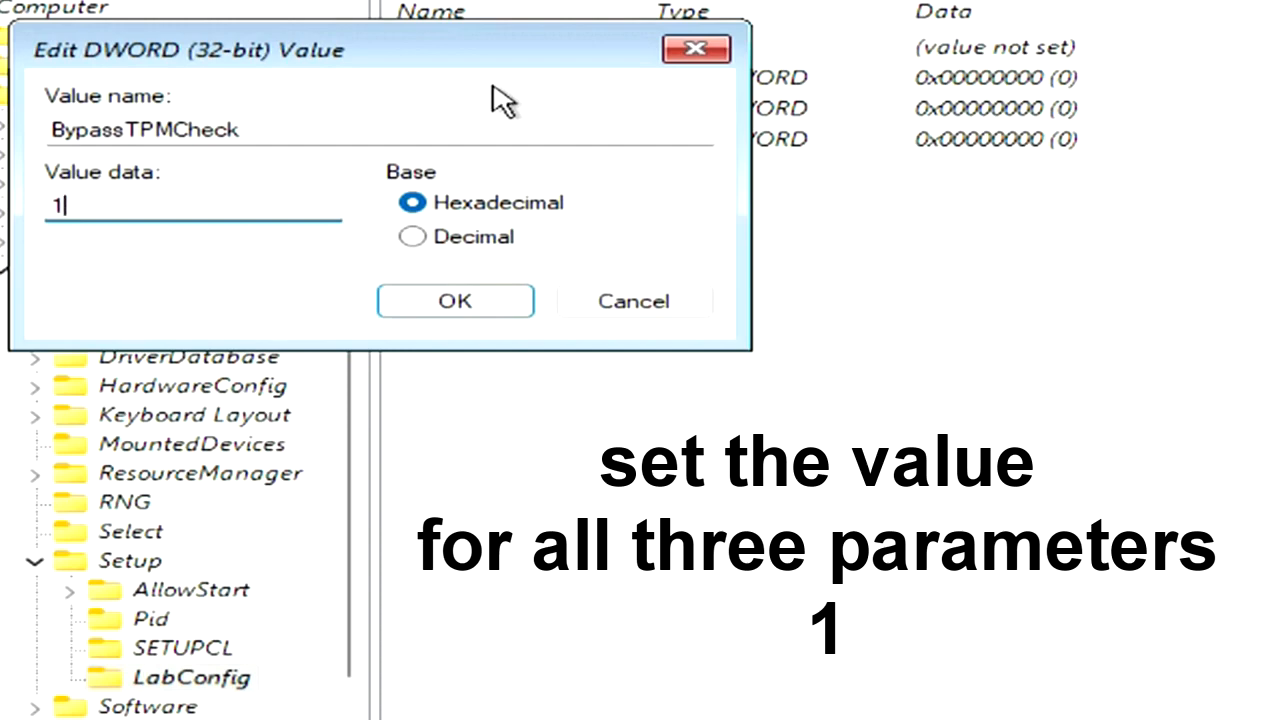
pyautogui.click(525, 304)
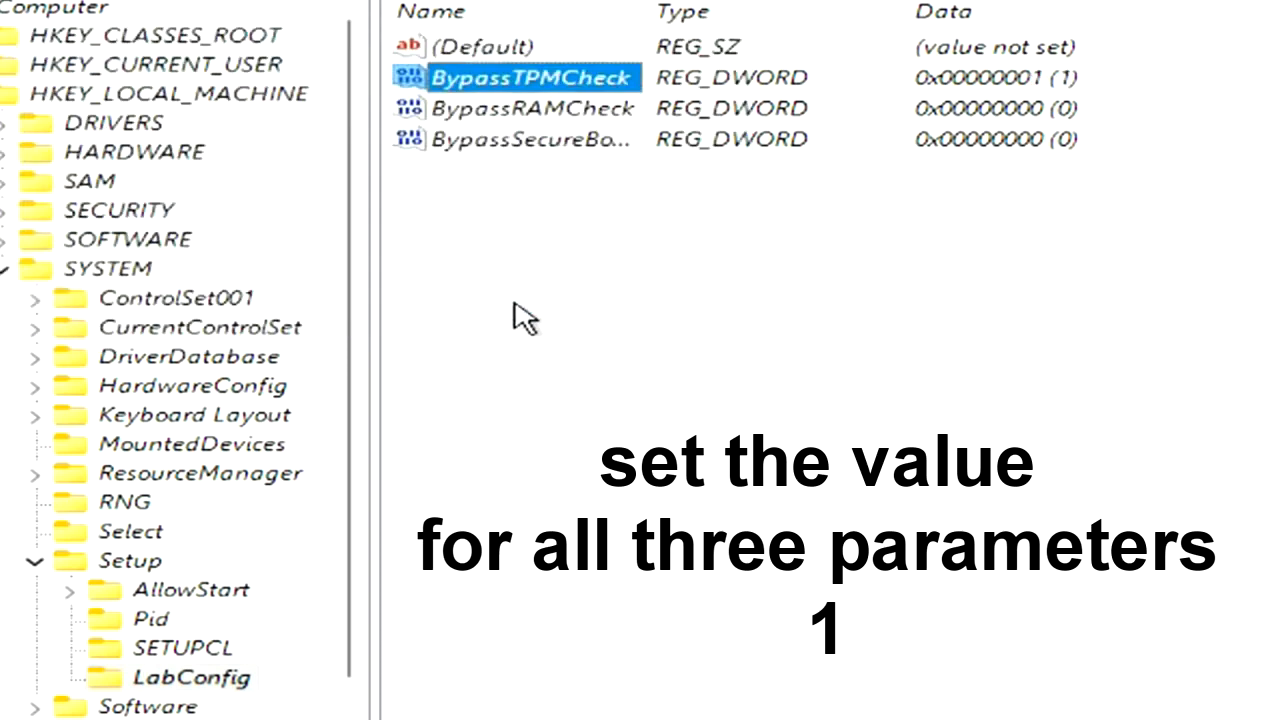
pyautogui.doubleClick(514, 112)
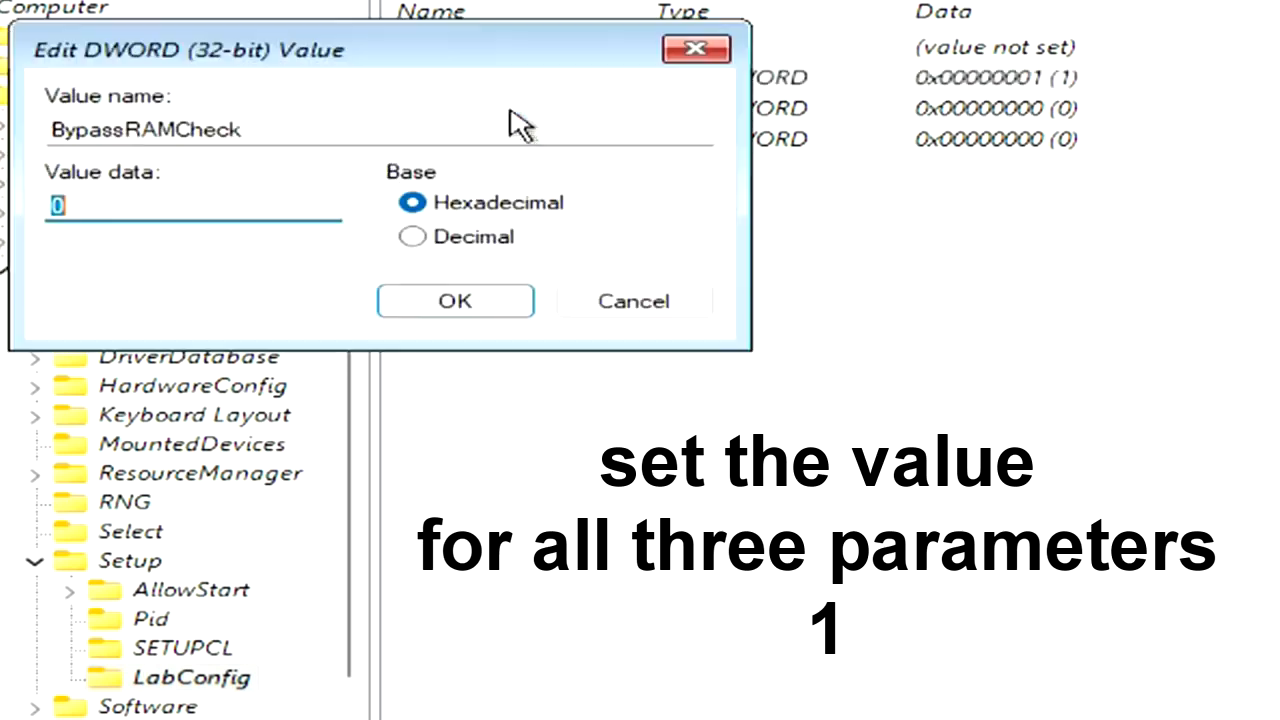
pyautogui.write('1')
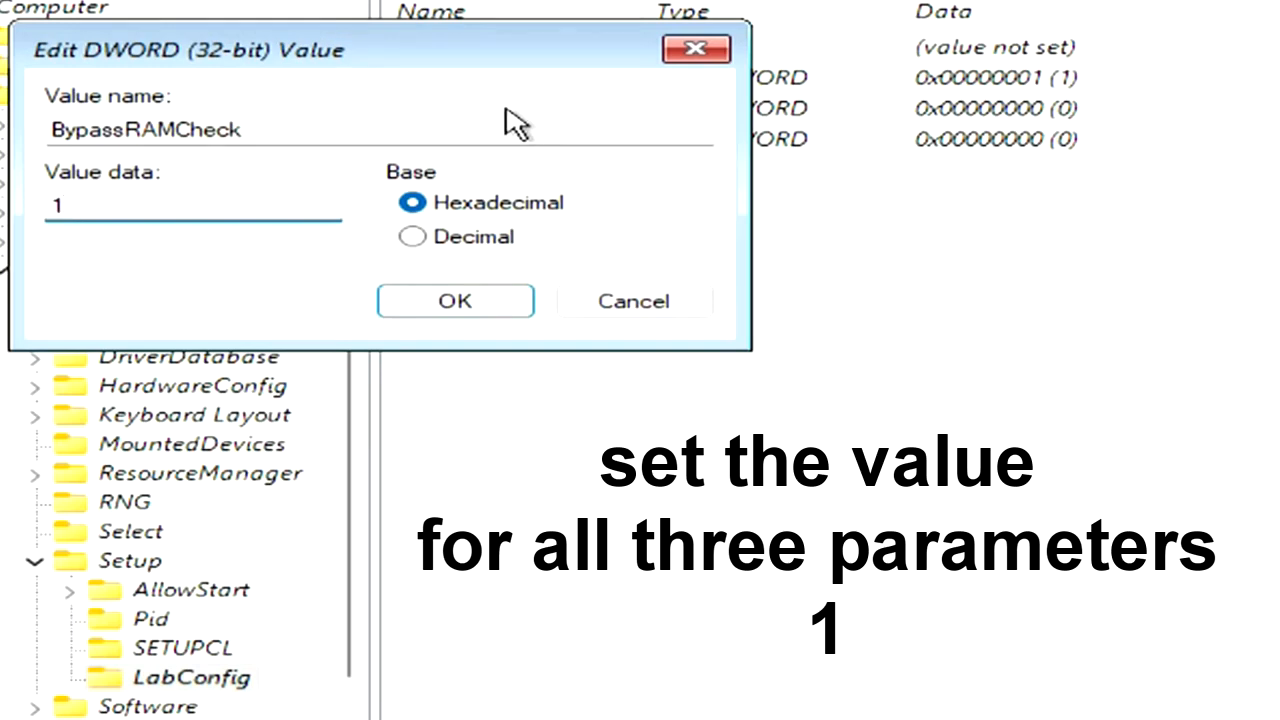
pyautogui.click(514, 312)
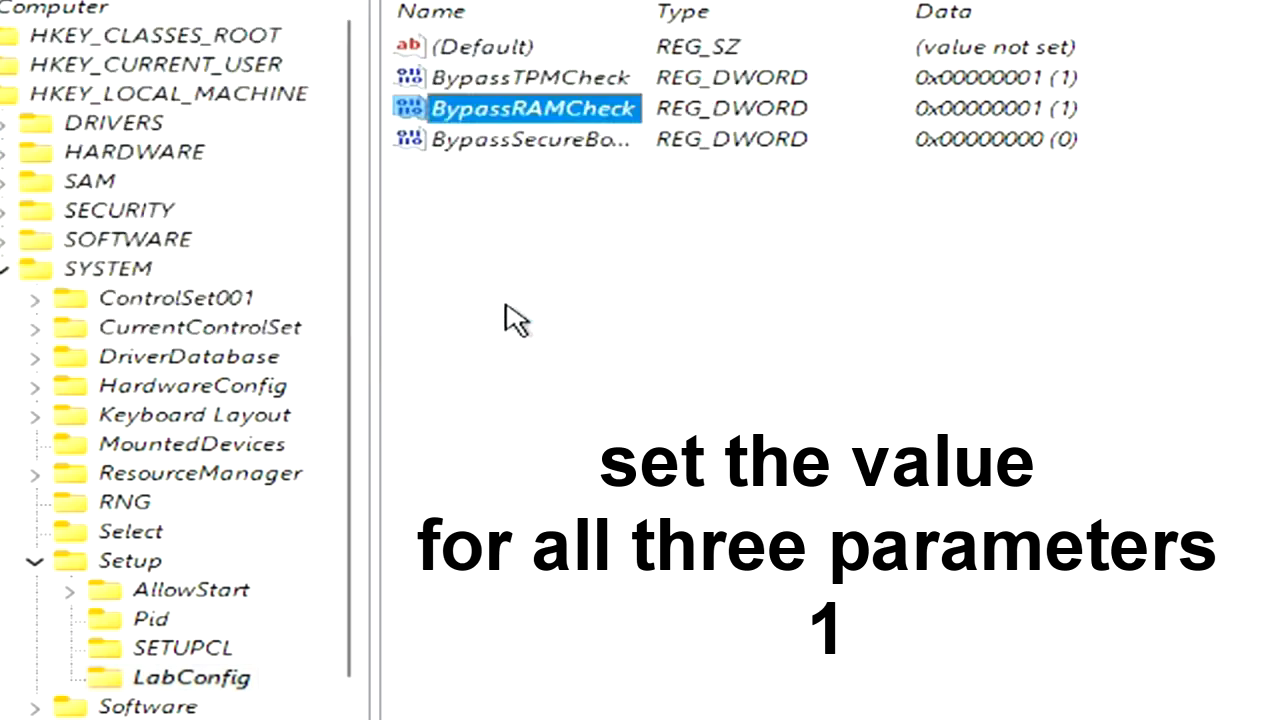
pyautogui.doubleClick(543, 140)
pyautogui.write('1')
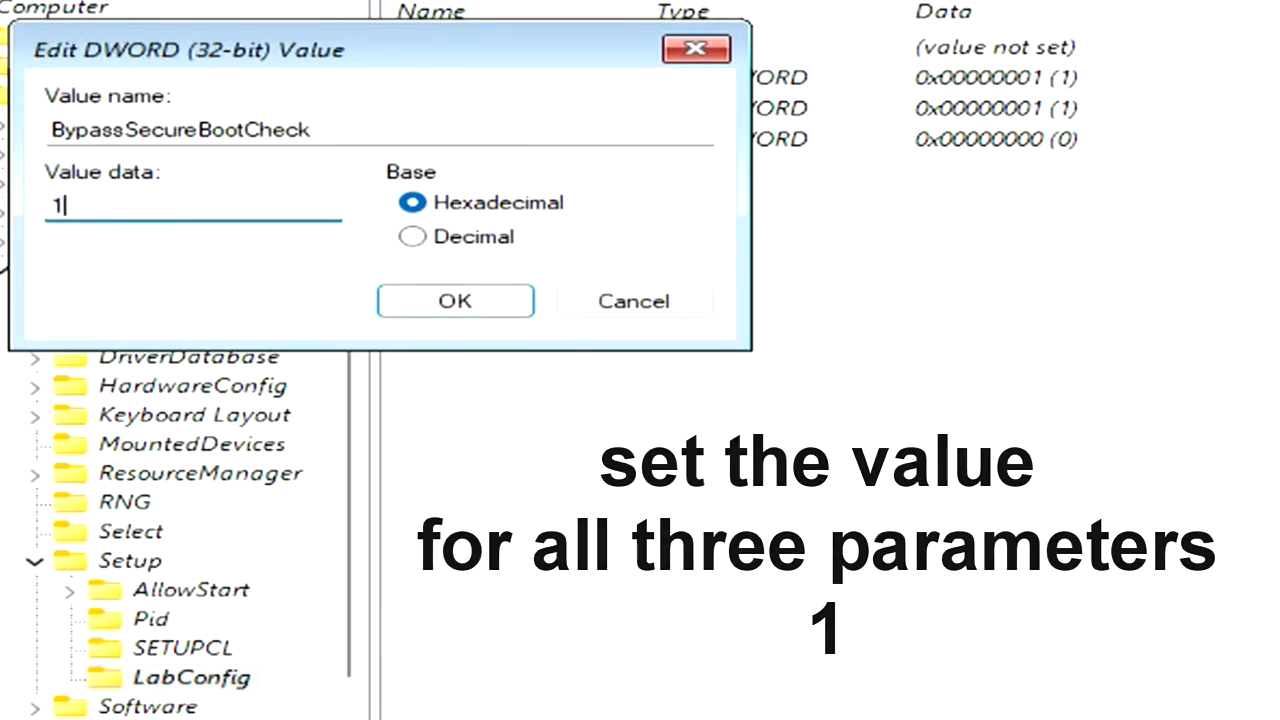
pyautogui.click(519, 312)
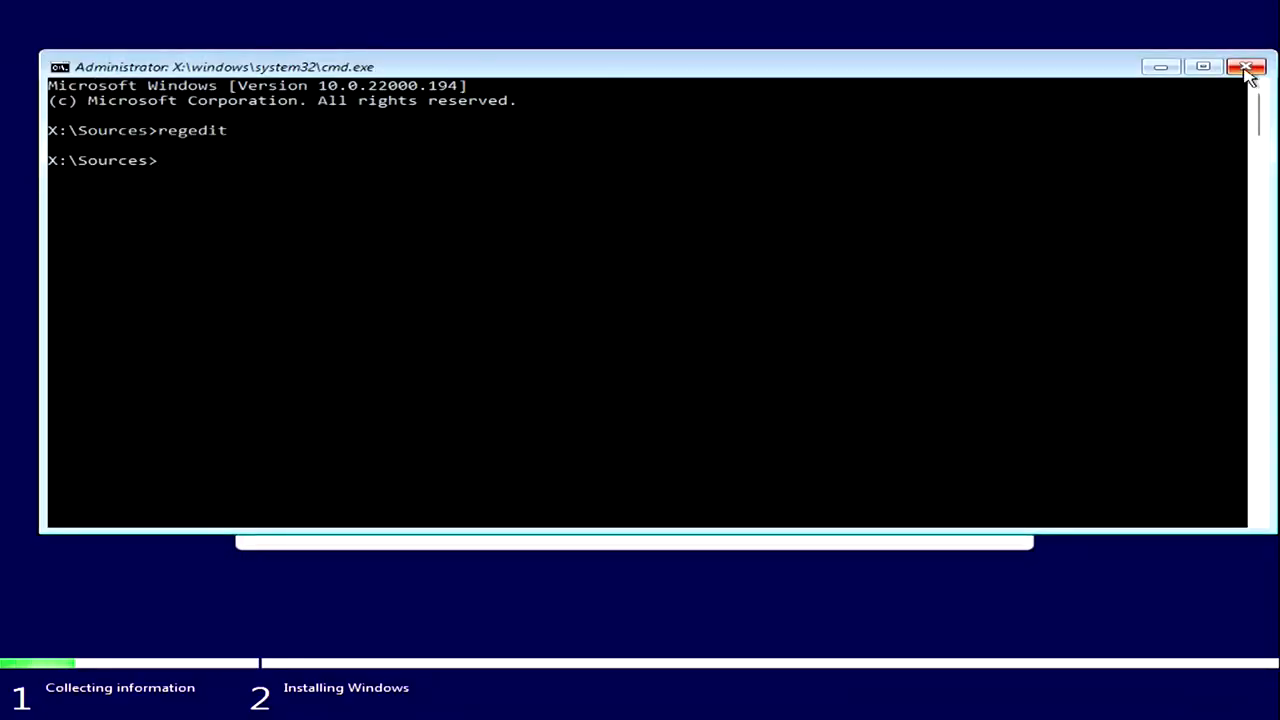
# Close the command prompt, then go back from the "This PC can't run Windows 11" page and continue to the license terms.
pyautogui.click(1247, 68)
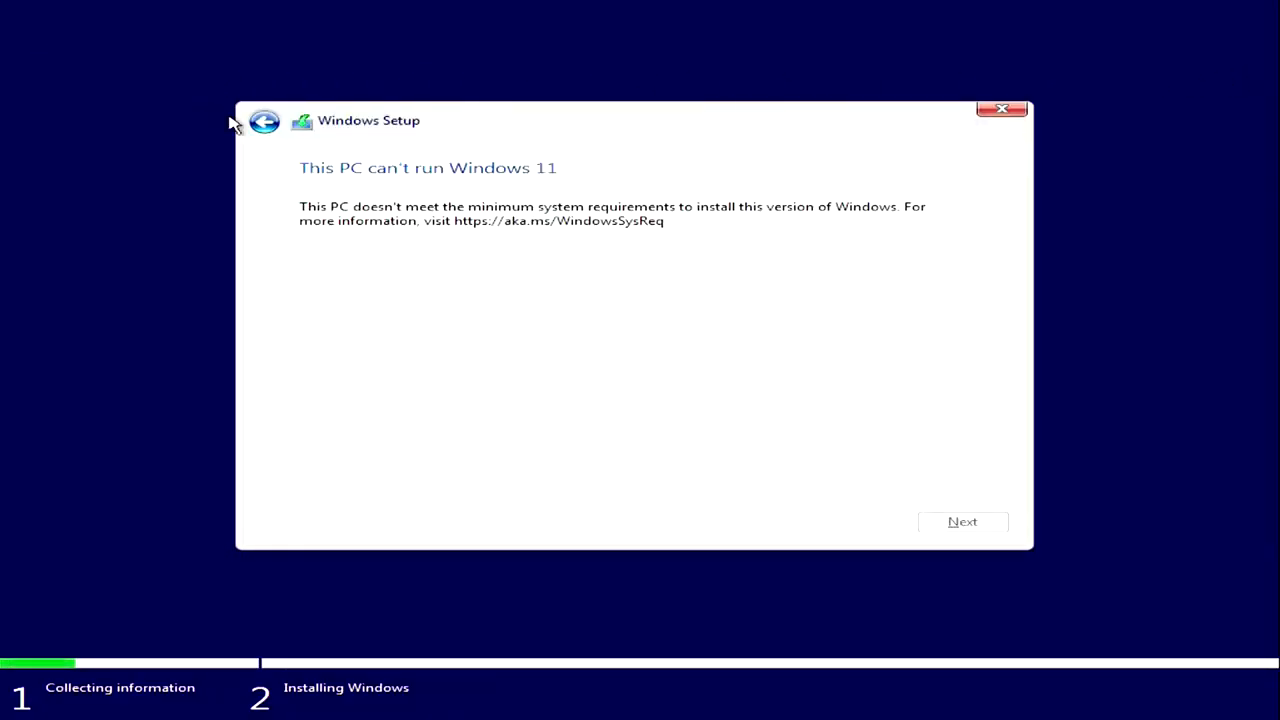
pyautogui.click(265, 123)
pyautogui.click(935, 526)
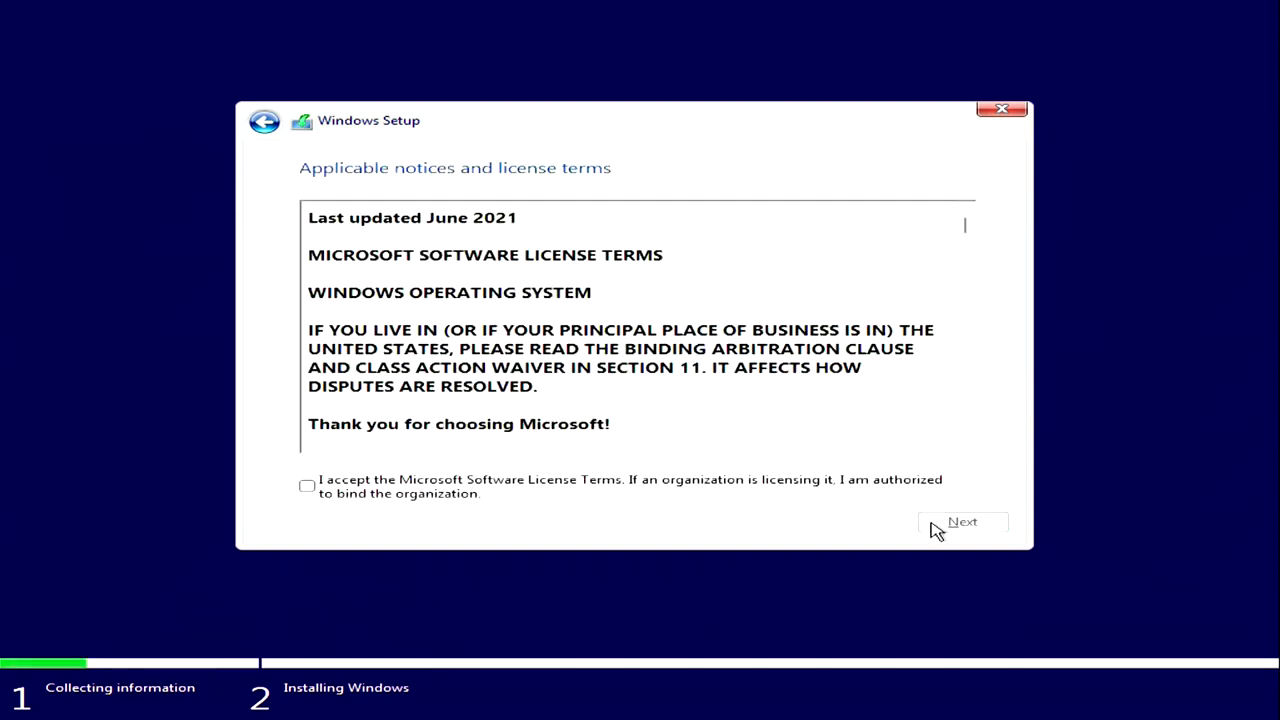
# Accept the Microsoft Software License Terms and choose the Custom: Install Windows only (advanced) installation type.
pyautogui.click(308, 488)
pyautogui.click(930, 528)
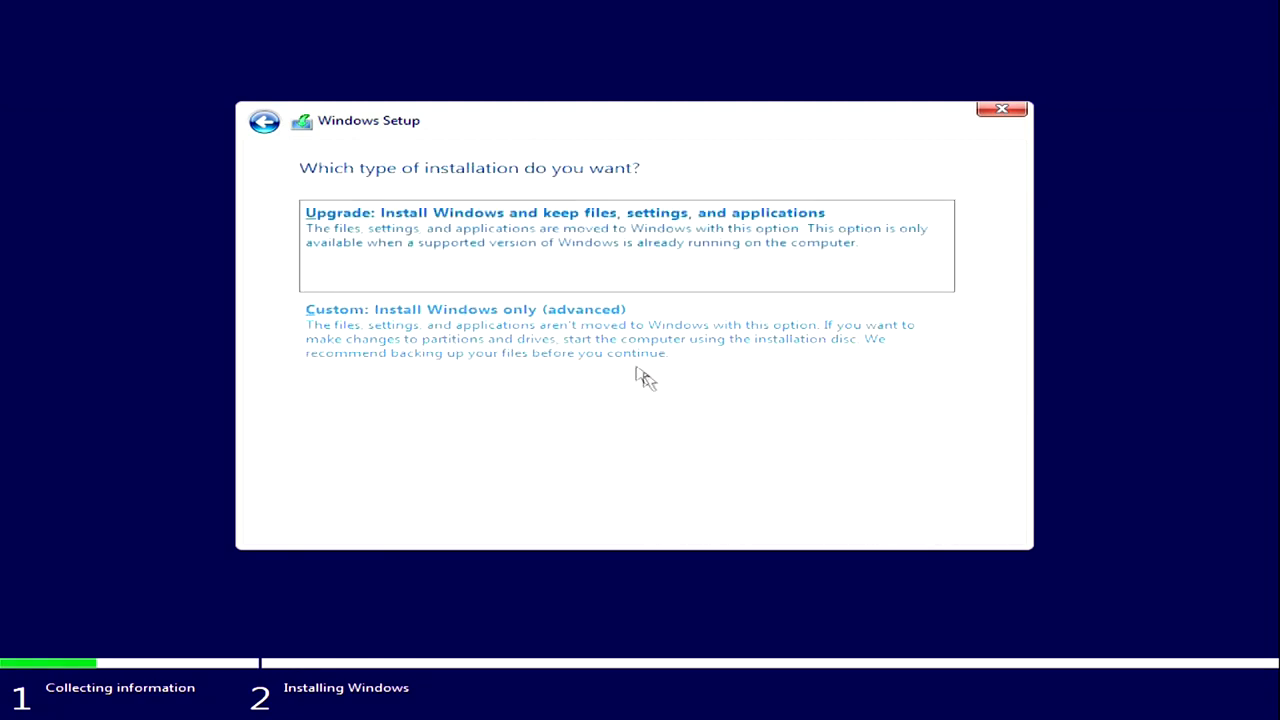
pyautogui.click(616, 345)
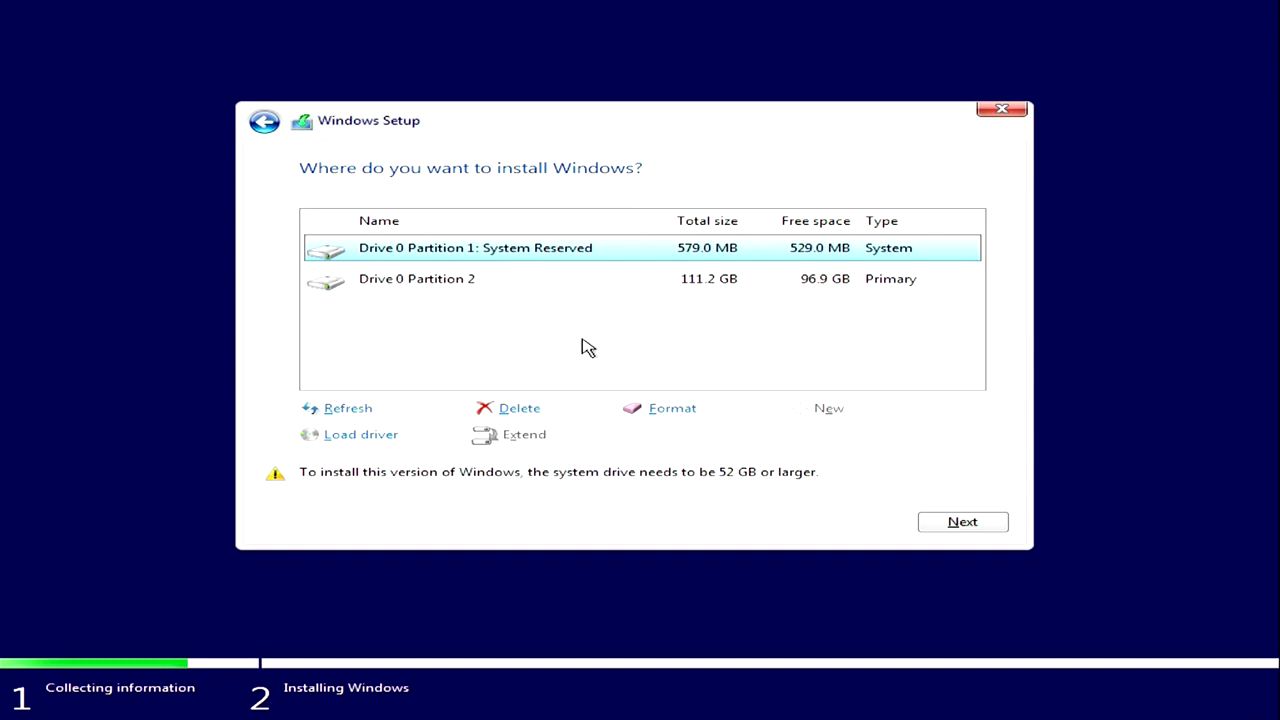
# Delete the System Reserved partition and the 111.2 GB primary partition on Drive 0, accepting the data loss.
pyautogui.click(519, 408)
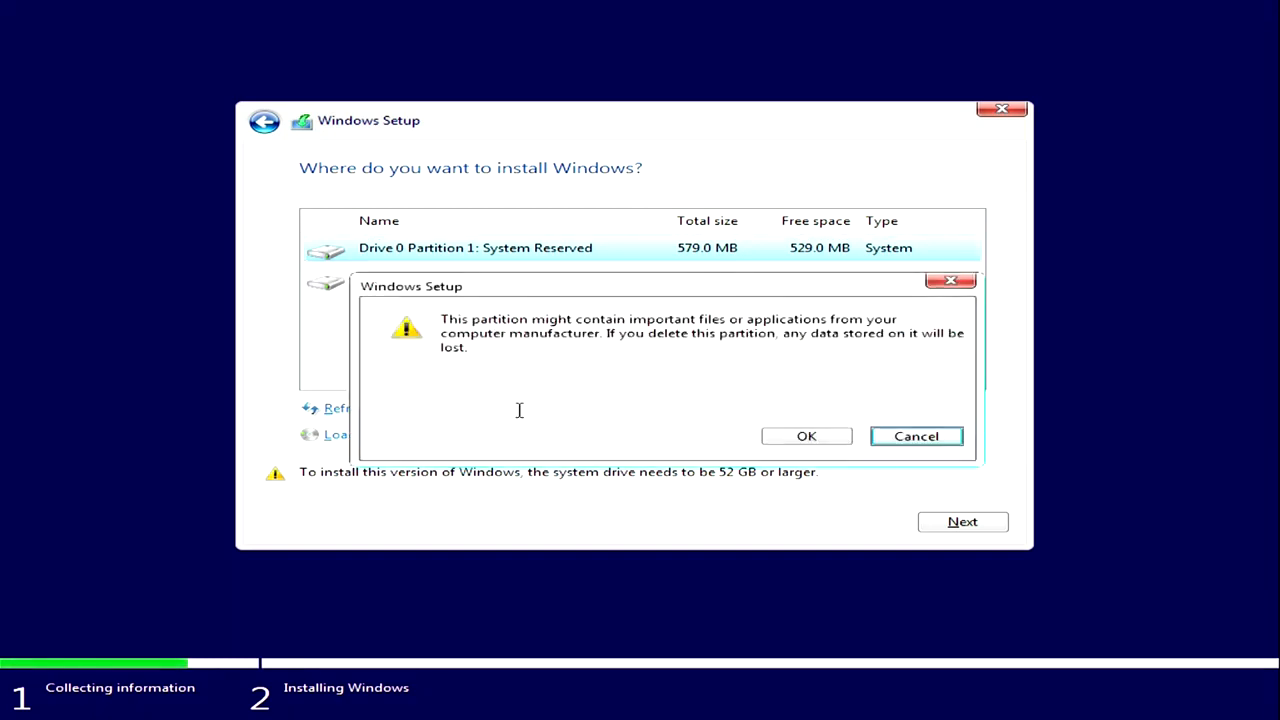
pyautogui.click(776, 438)
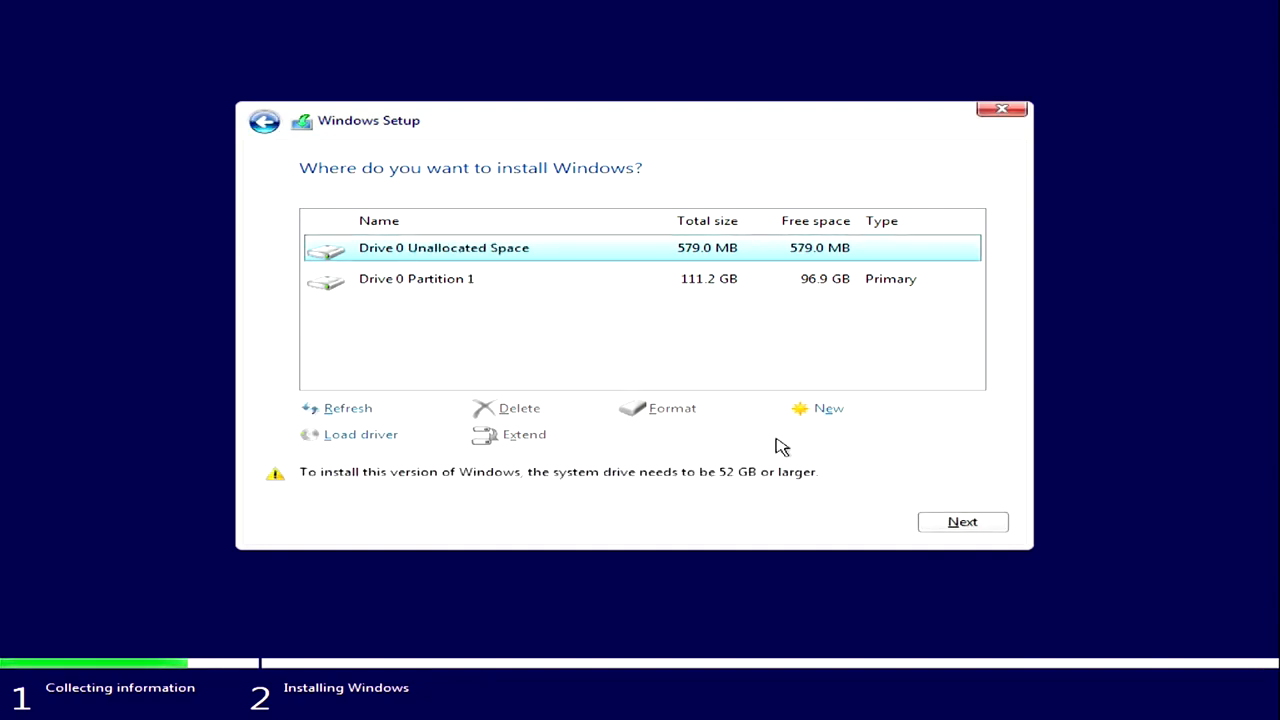
pyautogui.click(453, 289)
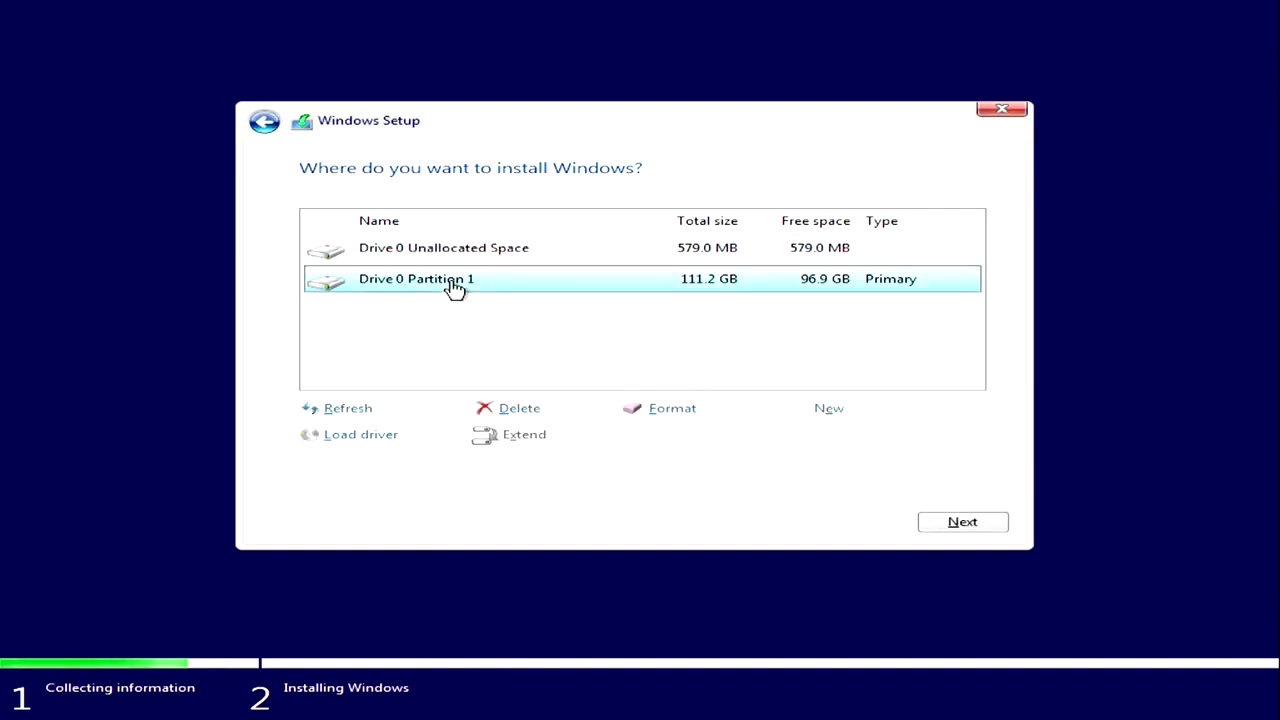
pyautogui.click(526, 412)
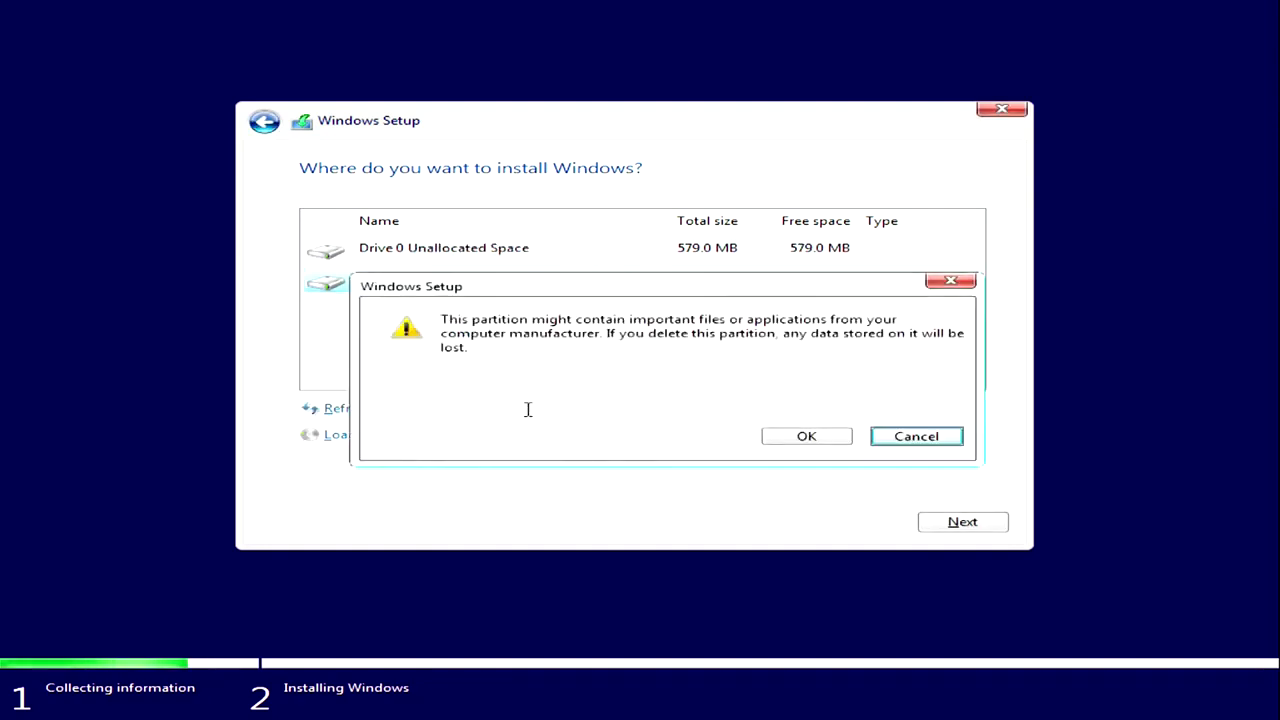
pyautogui.click(785, 440)
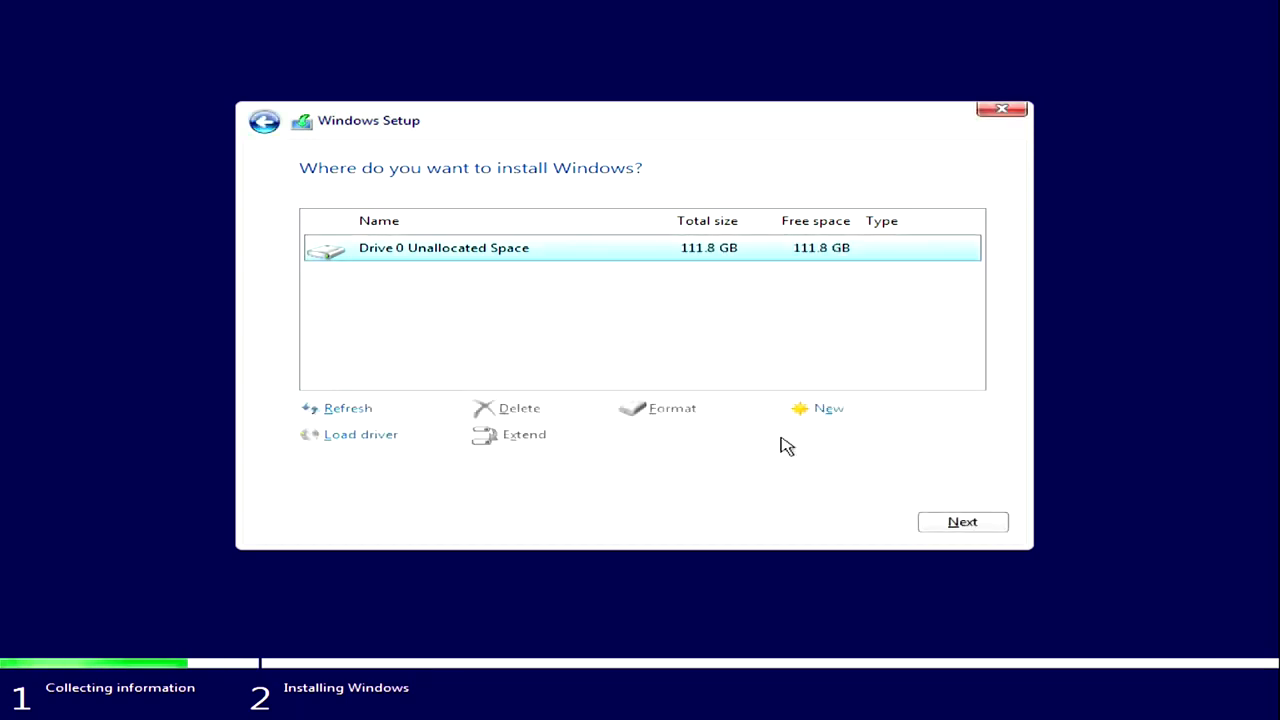
# Create a new 114478 MB partition from Drive 0's unallocated space and start installing Windows on Drive 0 Partition 2.
pyautogui.click(838, 415)
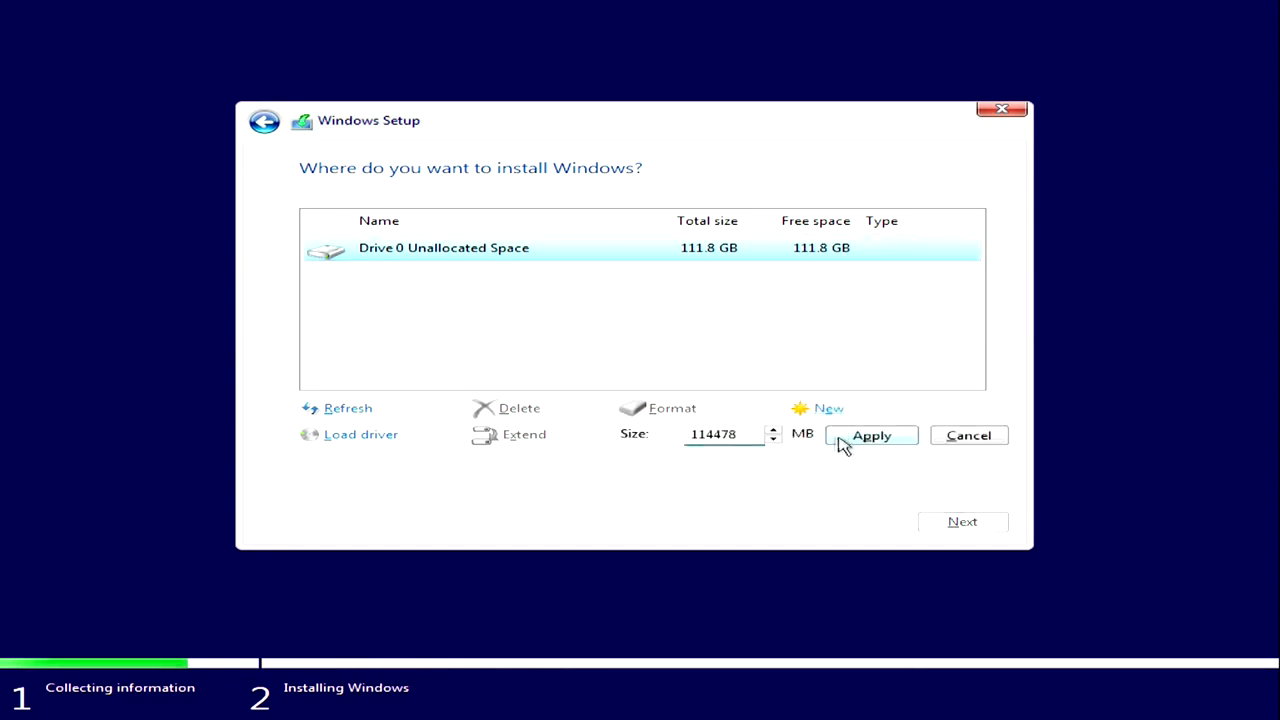
pyautogui.click(904, 437)
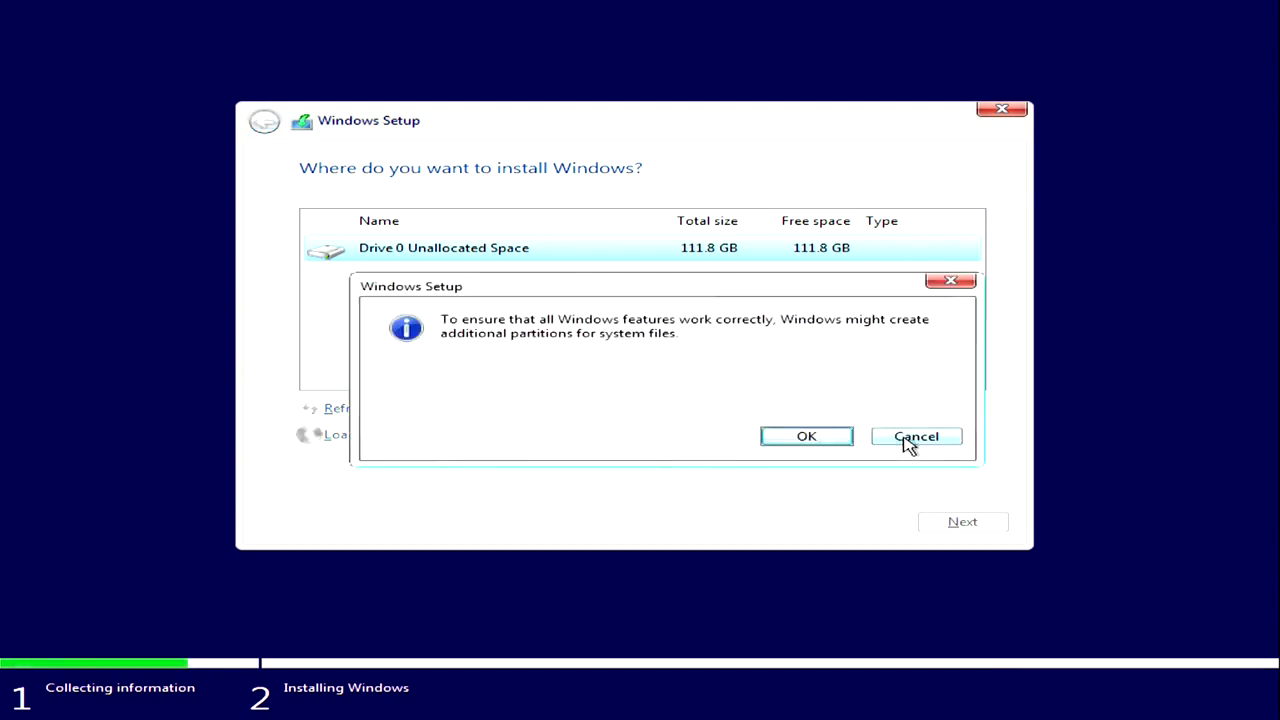
pyautogui.click(836, 442)
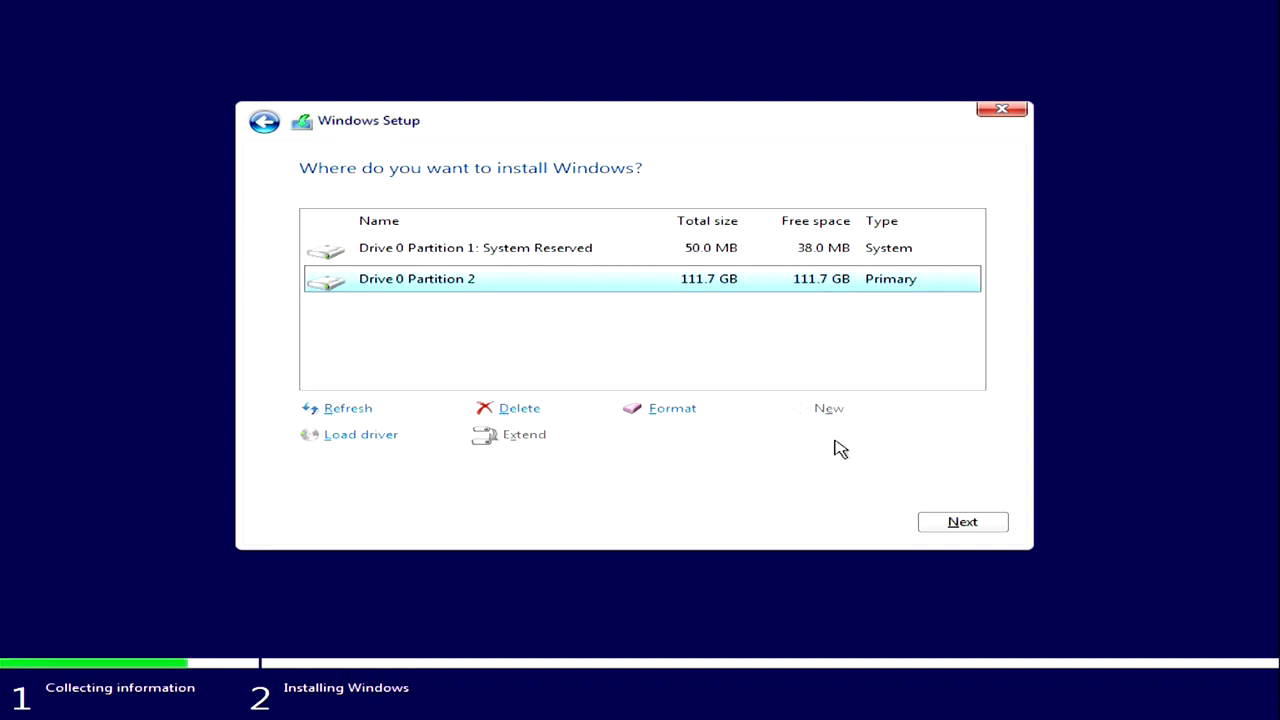
pyautogui.click(933, 527)
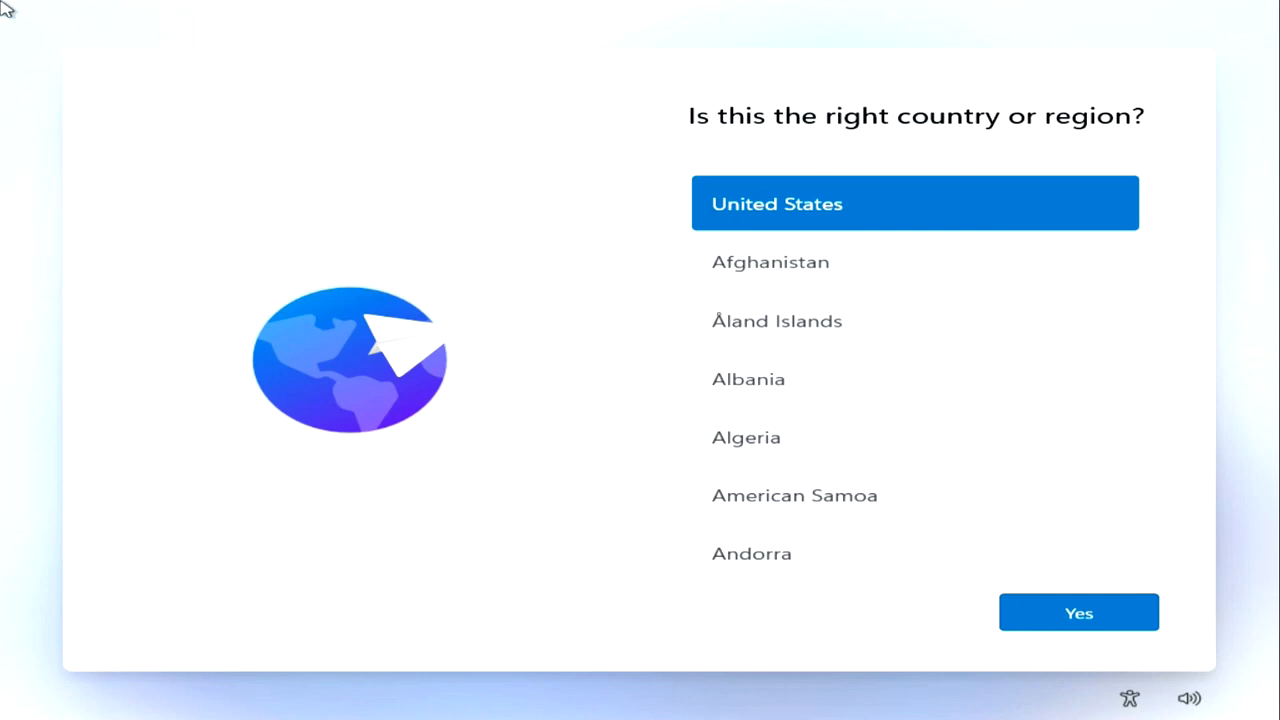
# Accept United States as the region and US as the keyboard layout, skipping the second layout and device naming.
pyautogui.click(1022, 625)
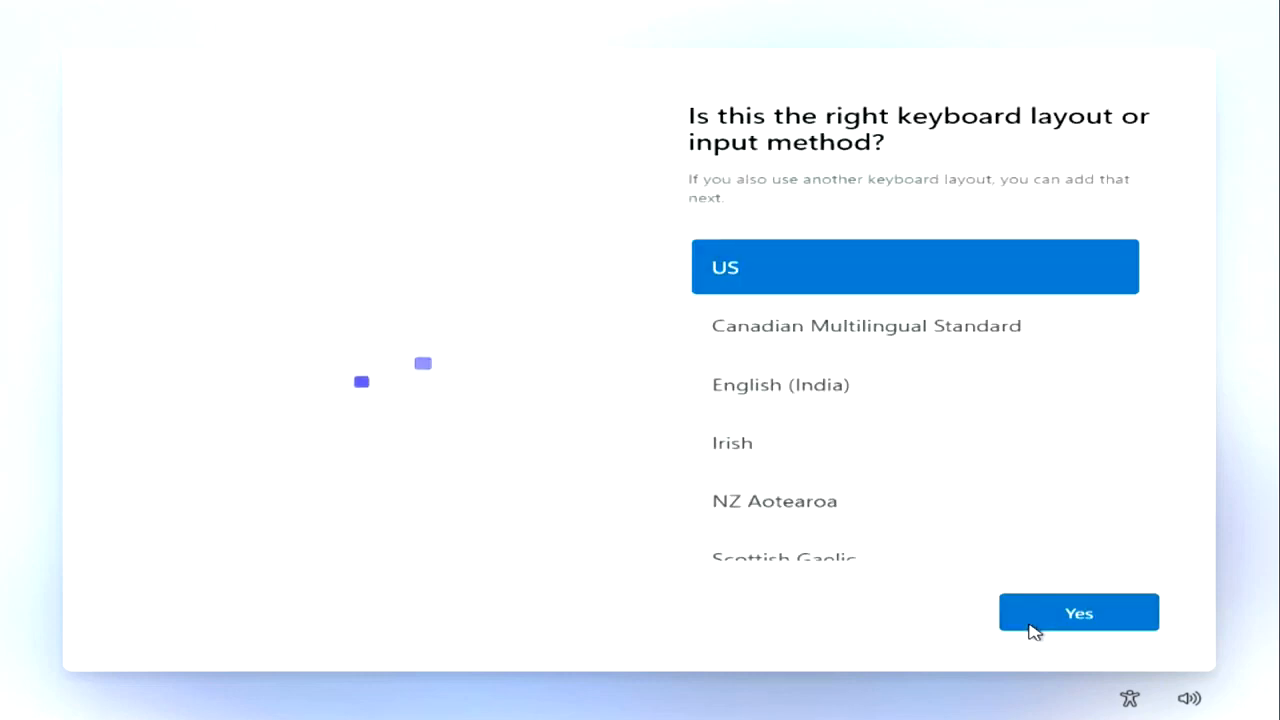
pyautogui.click(1033, 628)
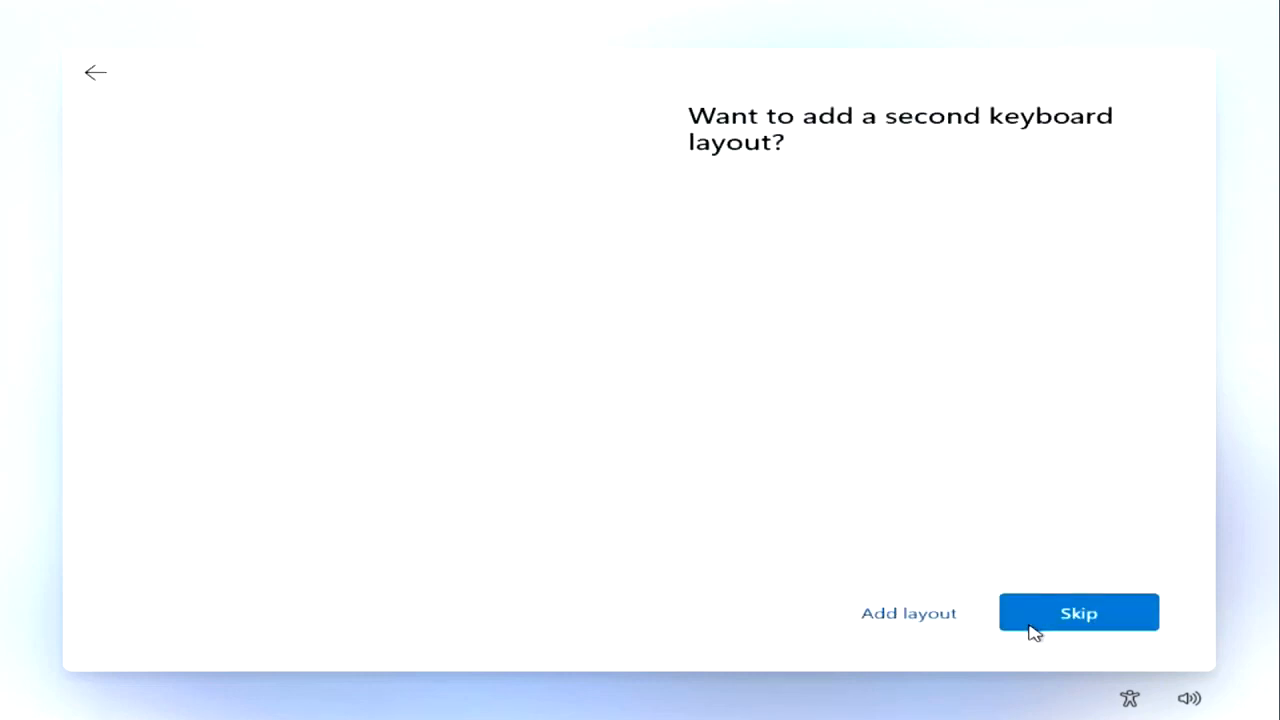
pyautogui.click(1033, 628)
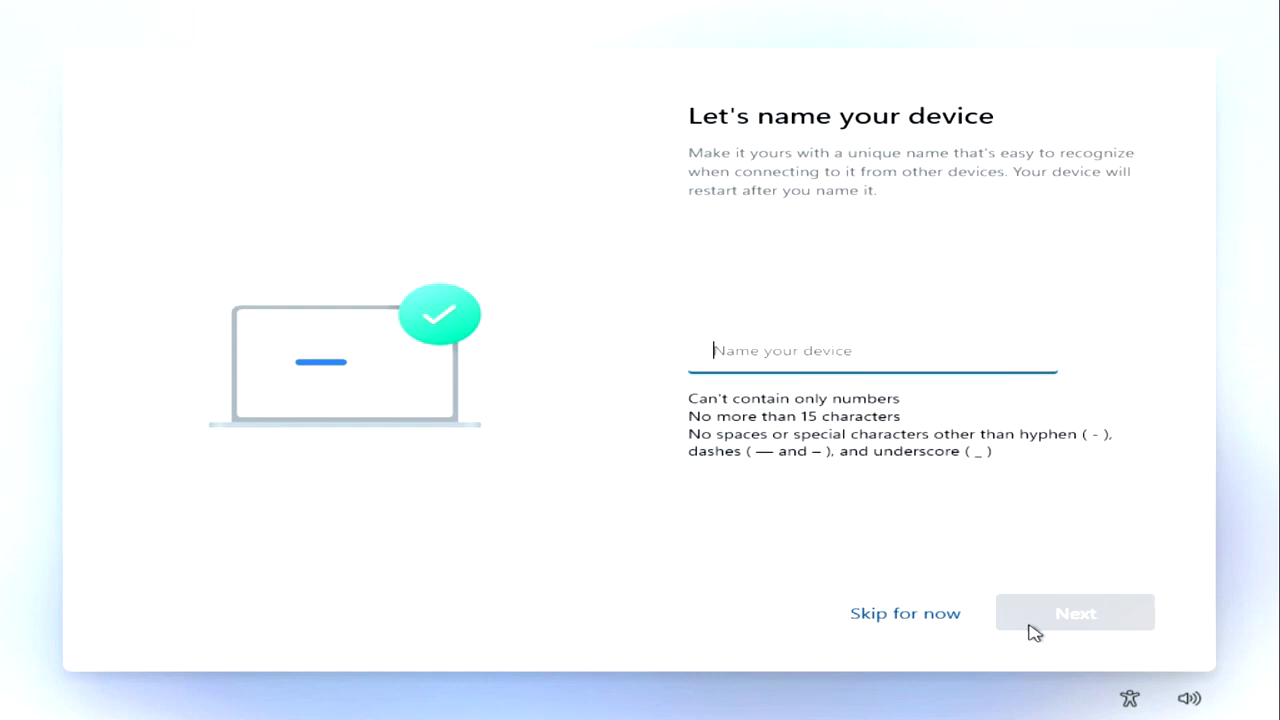
pyautogui.click(942, 617)
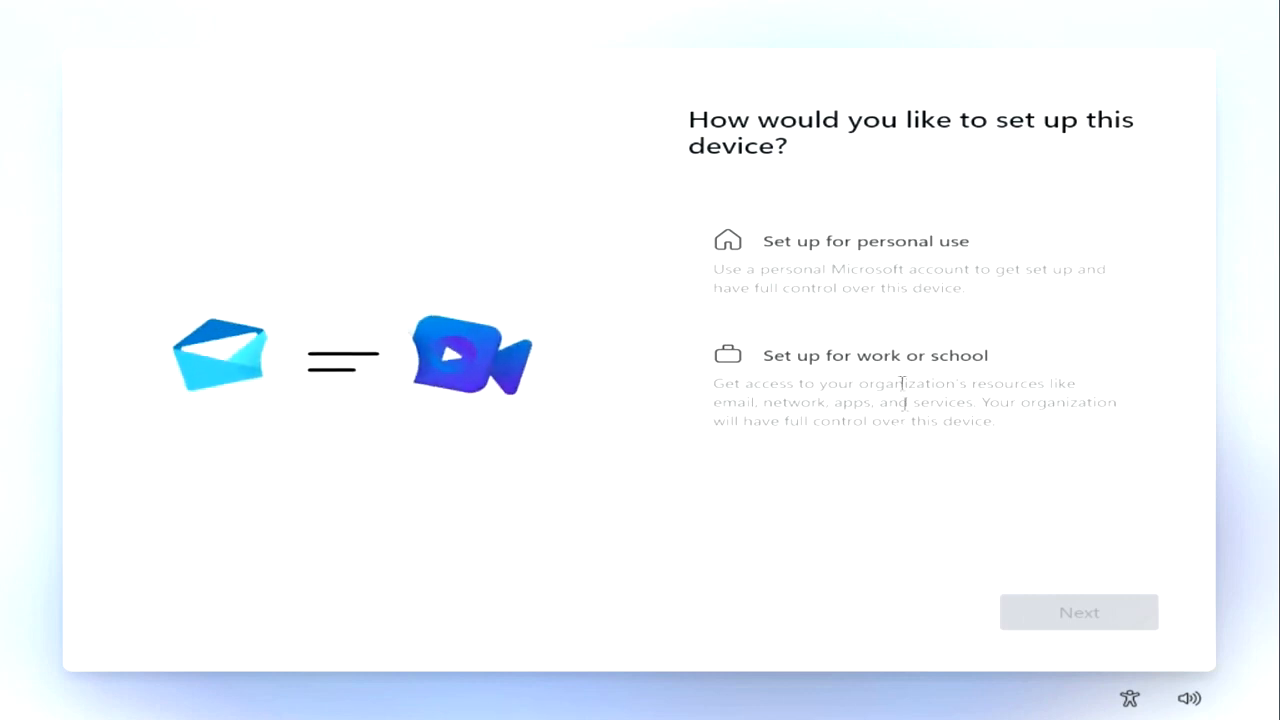
# Choose to set up the device for personal use and sign in with the Microsoft account's e-mail and password.
pyautogui.click(917, 266)
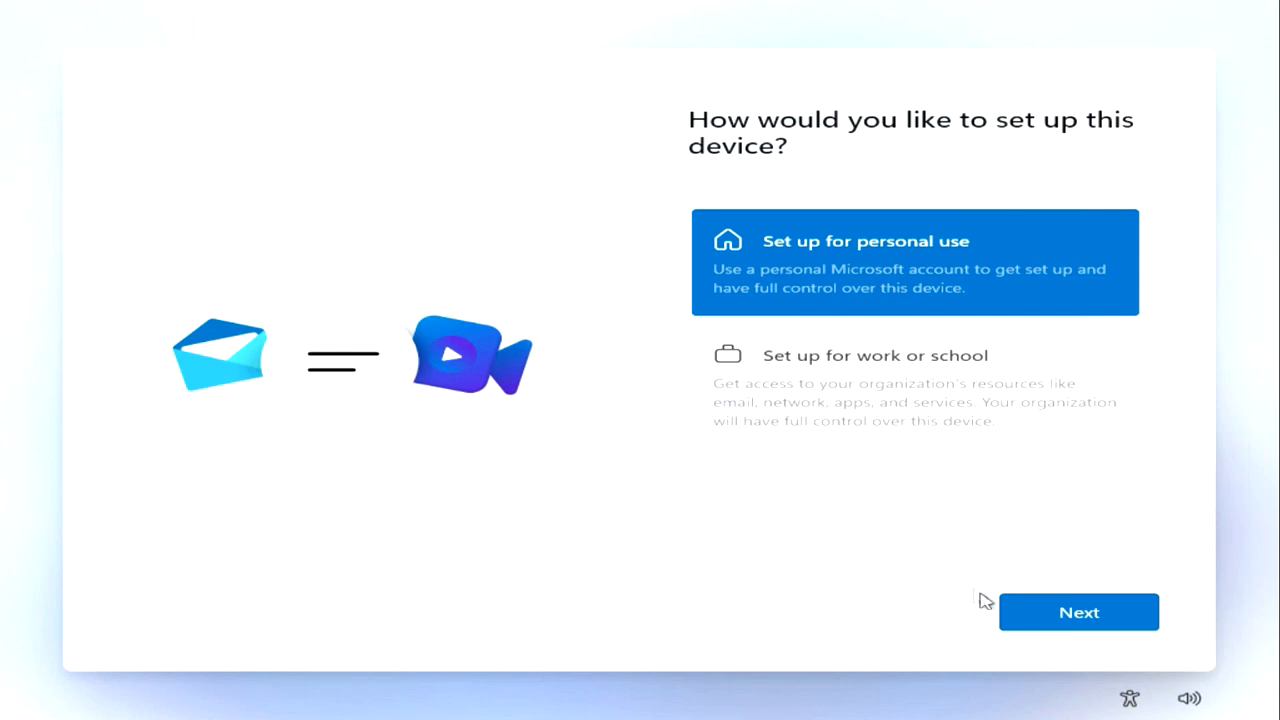
pyautogui.click(1027, 622)
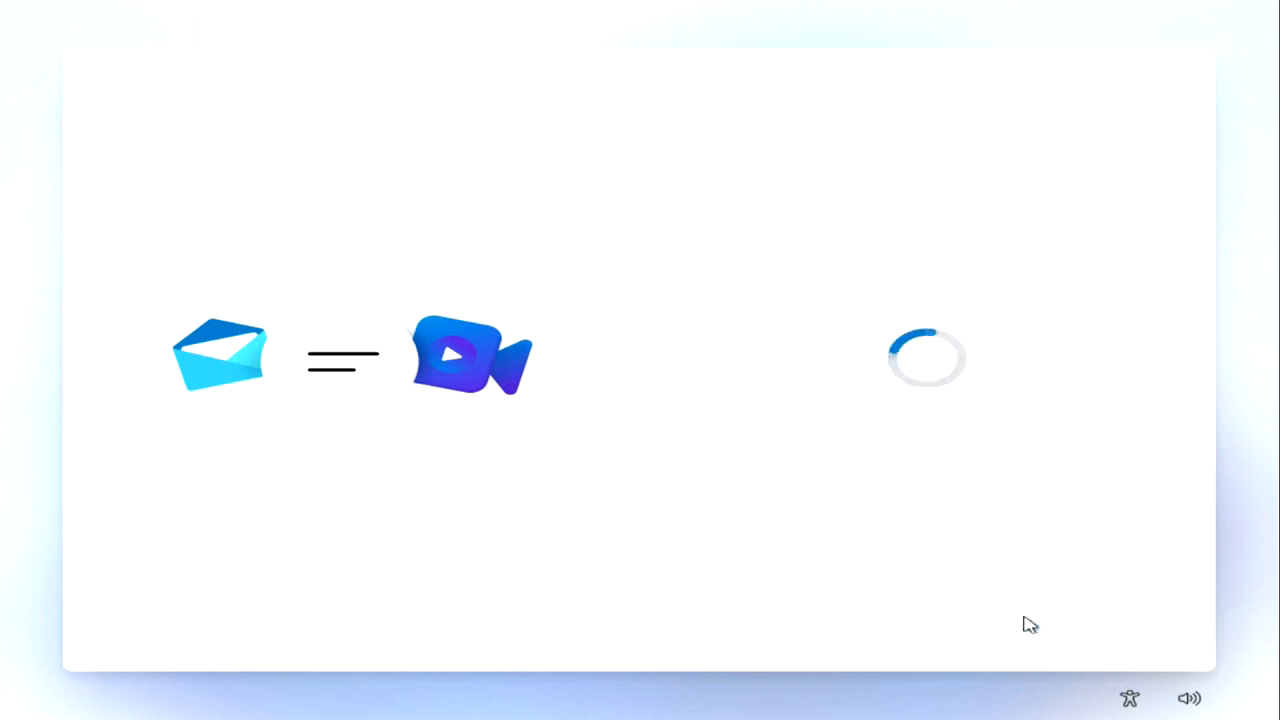
pyautogui.click(1026, 620)
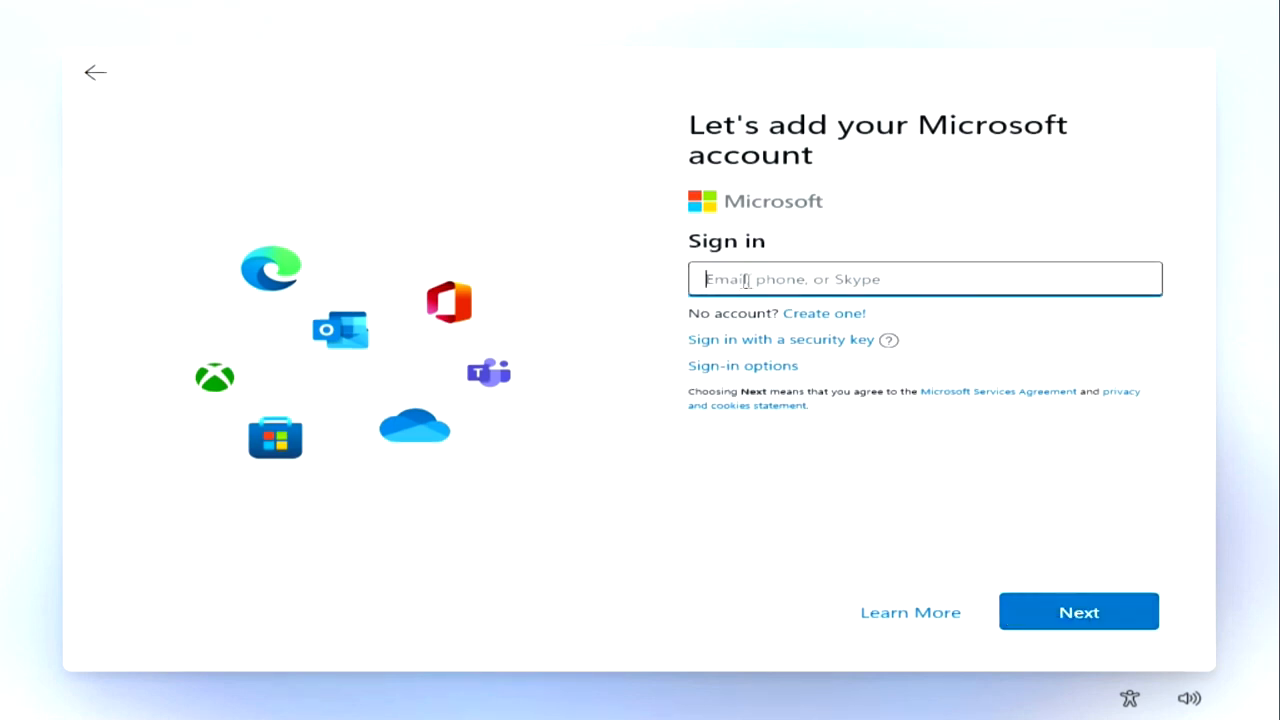
pyautogui.write('s')
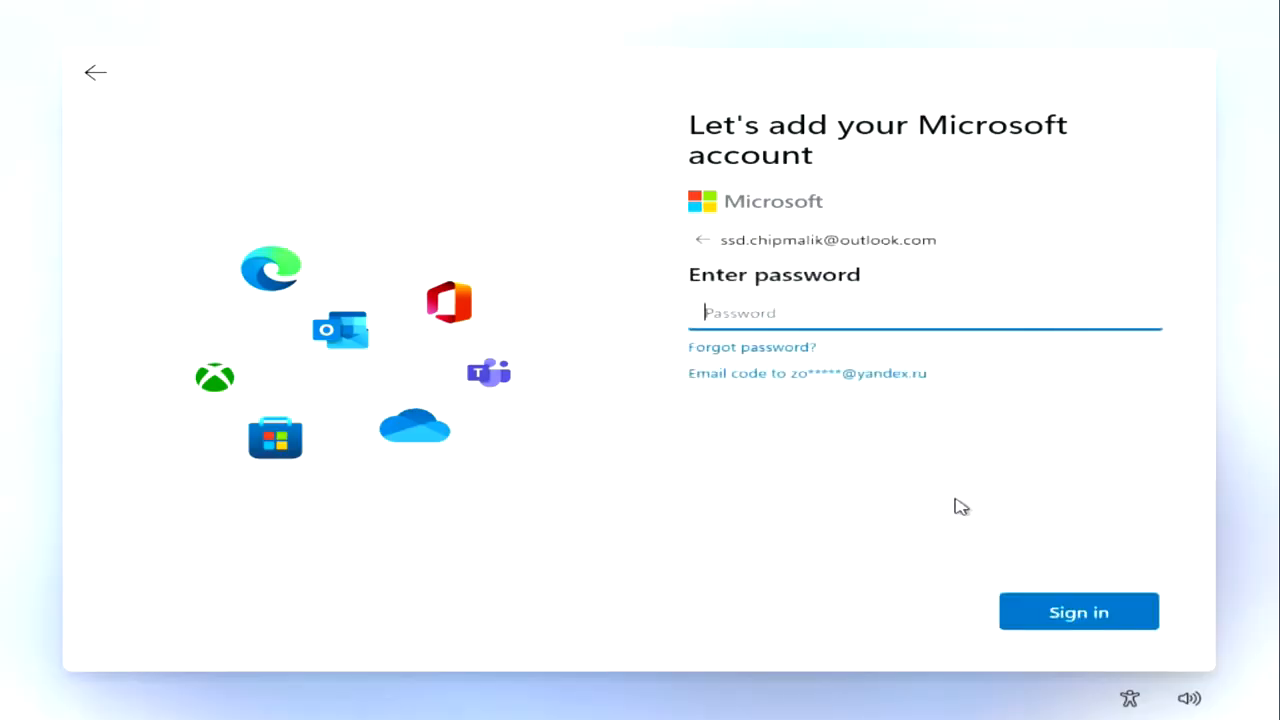
pyautogui.write('••••••••••••••')
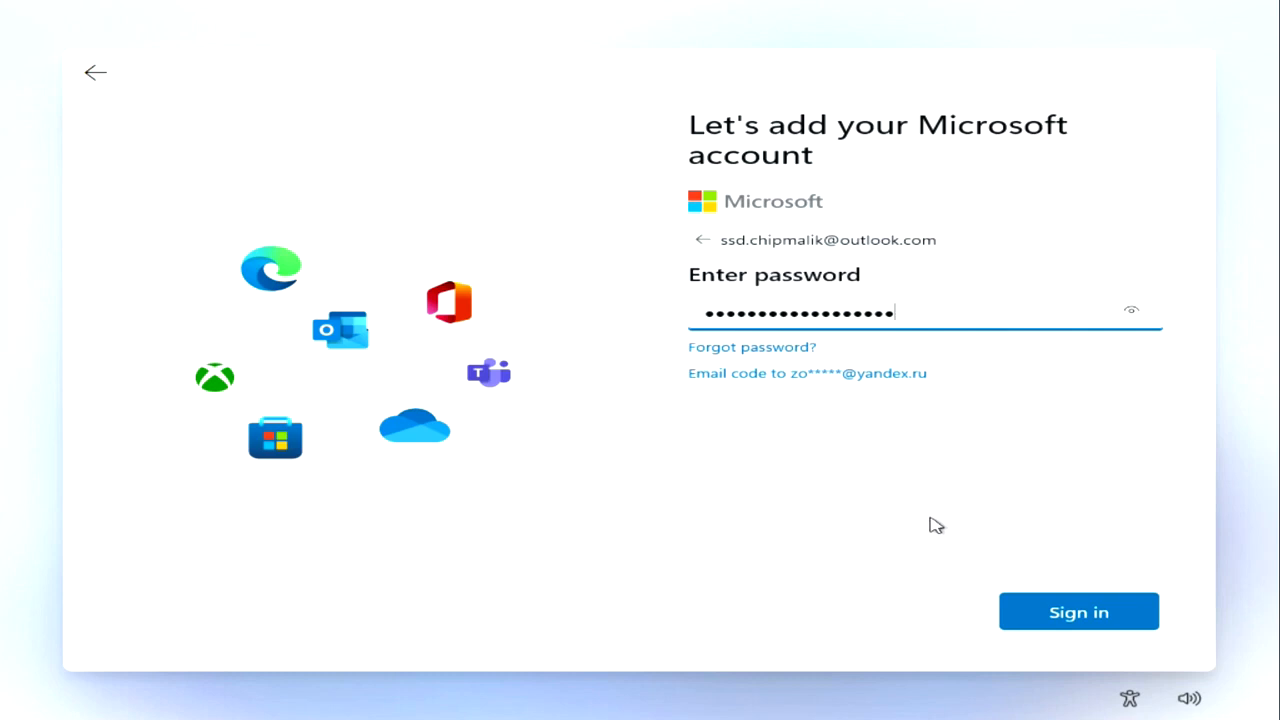
pyautogui.click(1030, 618)
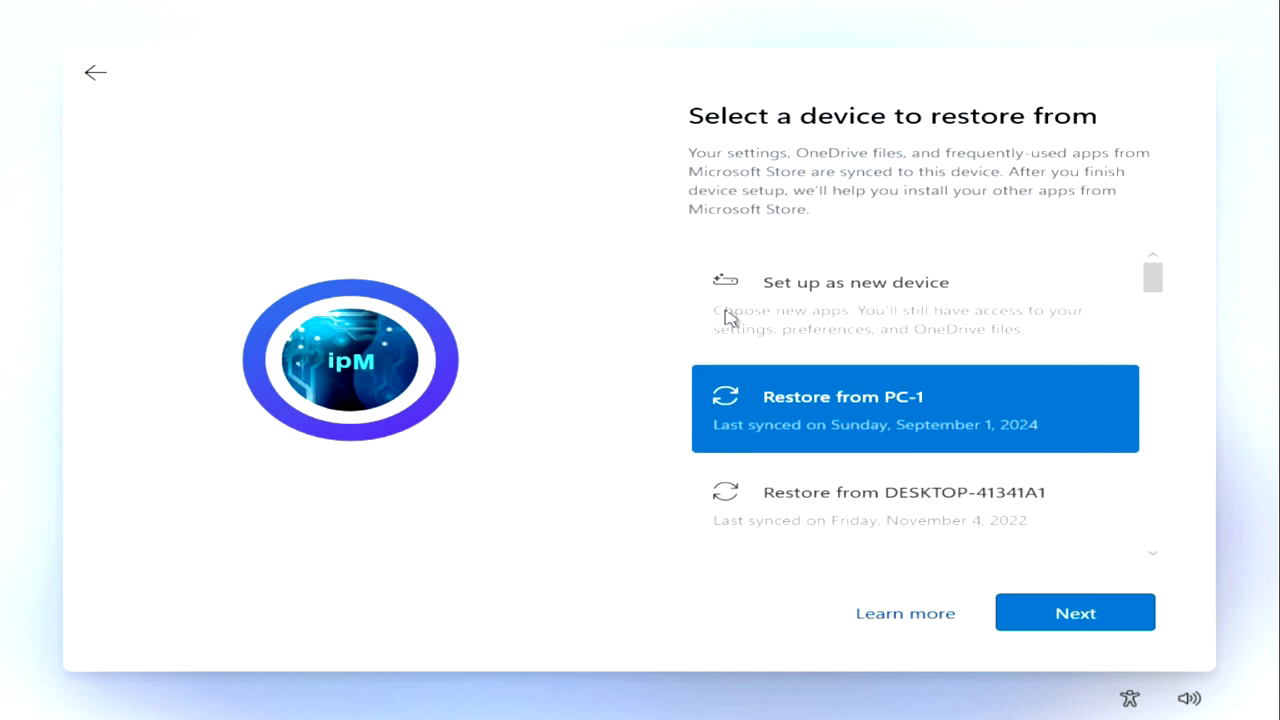
# Set up the PC as a new device and create a Windows Hello PIN, entering and confirming the PIN.
pyautogui.click(857, 315)
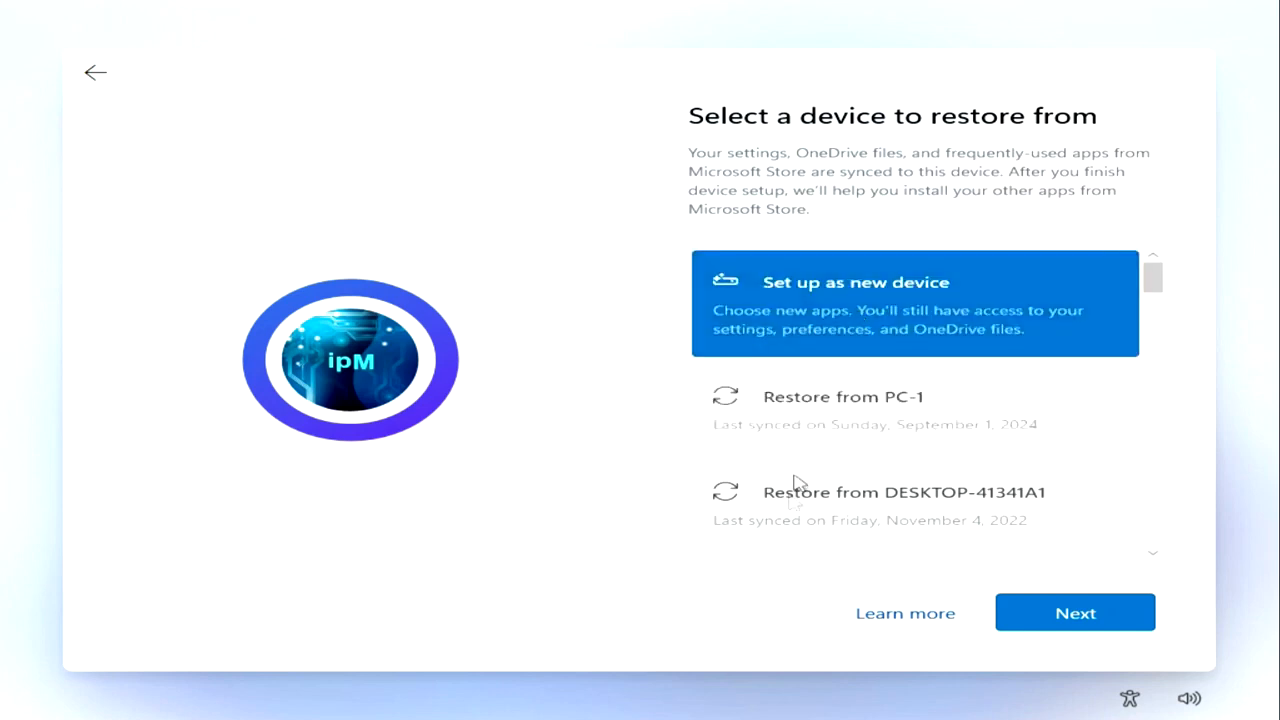
pyautogui.click(1030, 632)
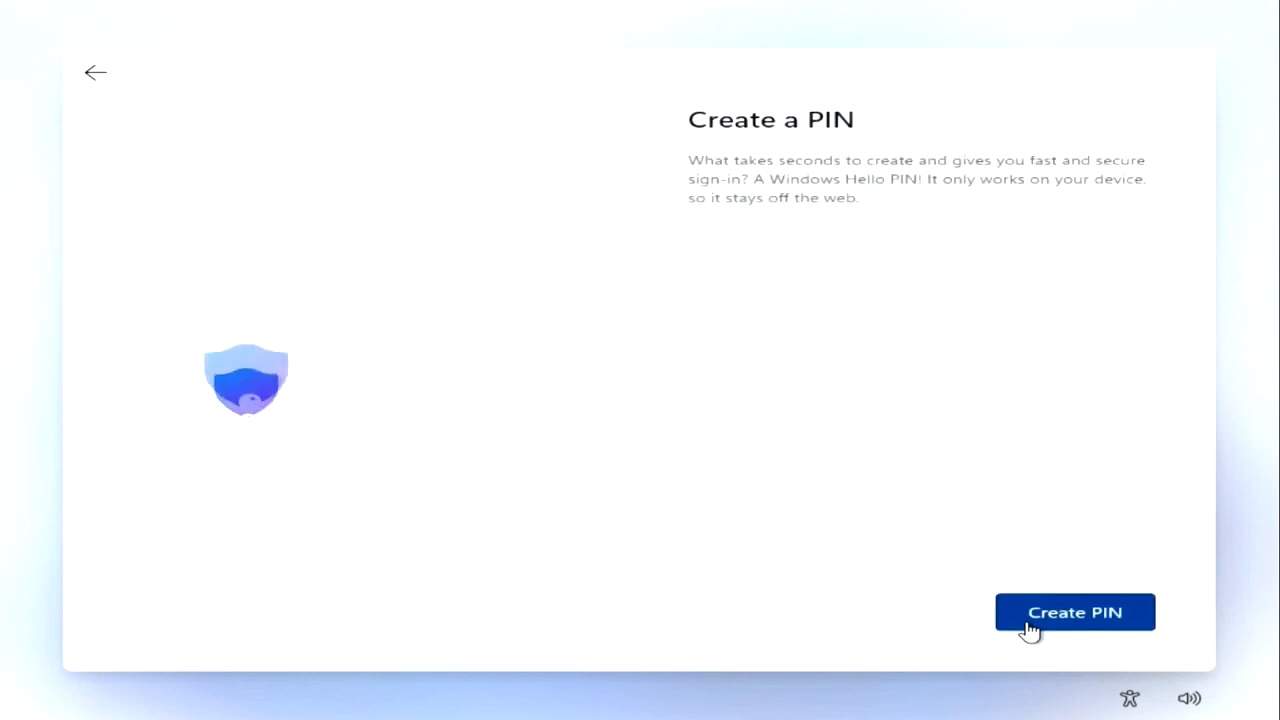
pyautogui.click(1030, 628)
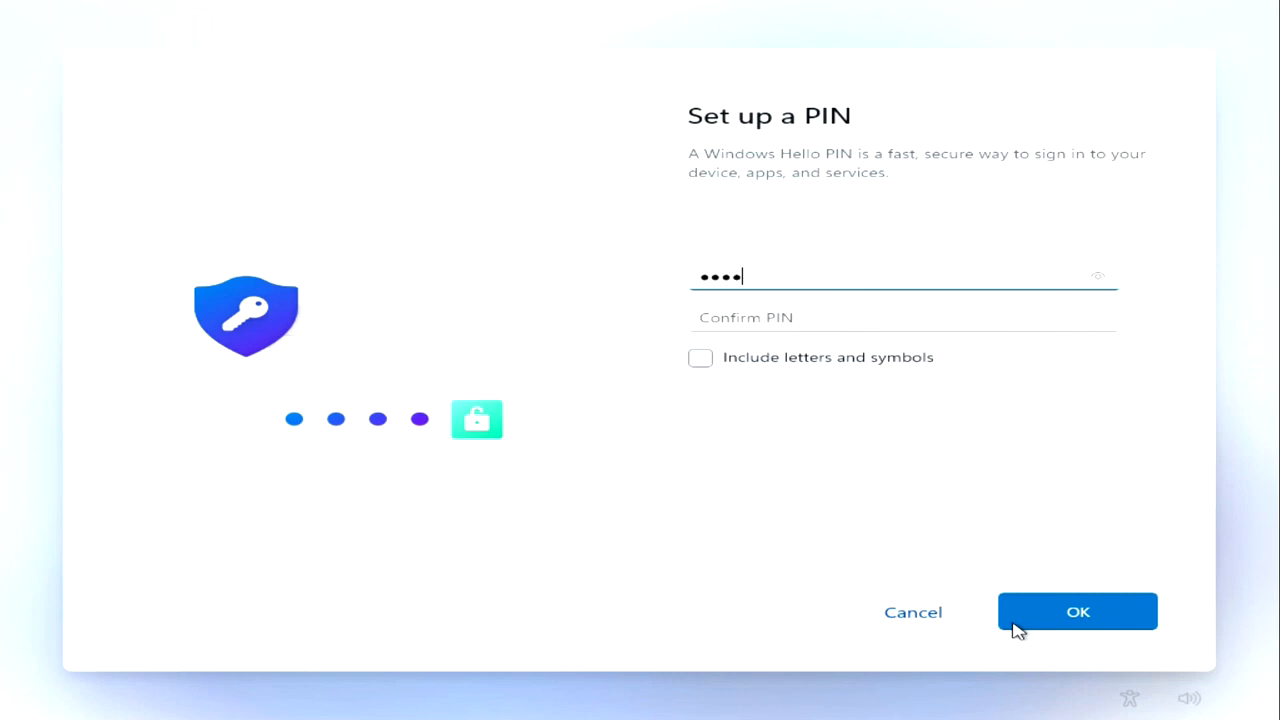
pyautogui.click(960, 317)
pyautogui.write('1')
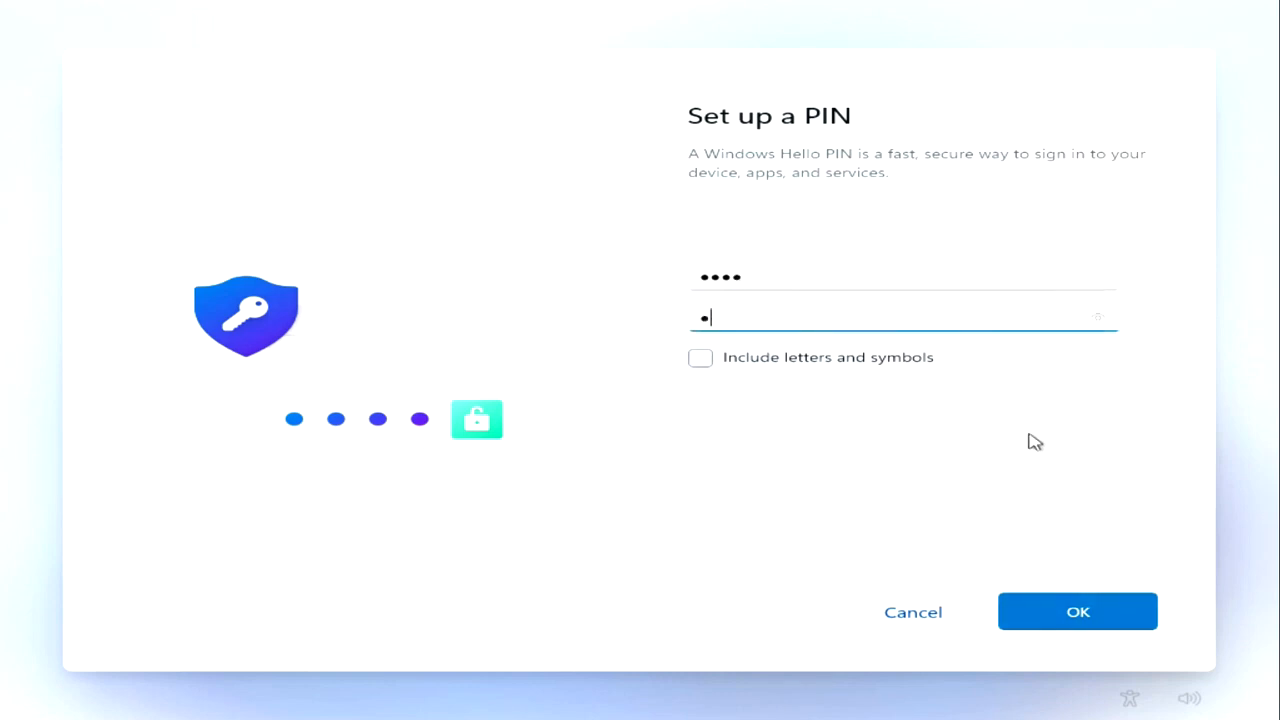
pyautogui.click(1018, 626)
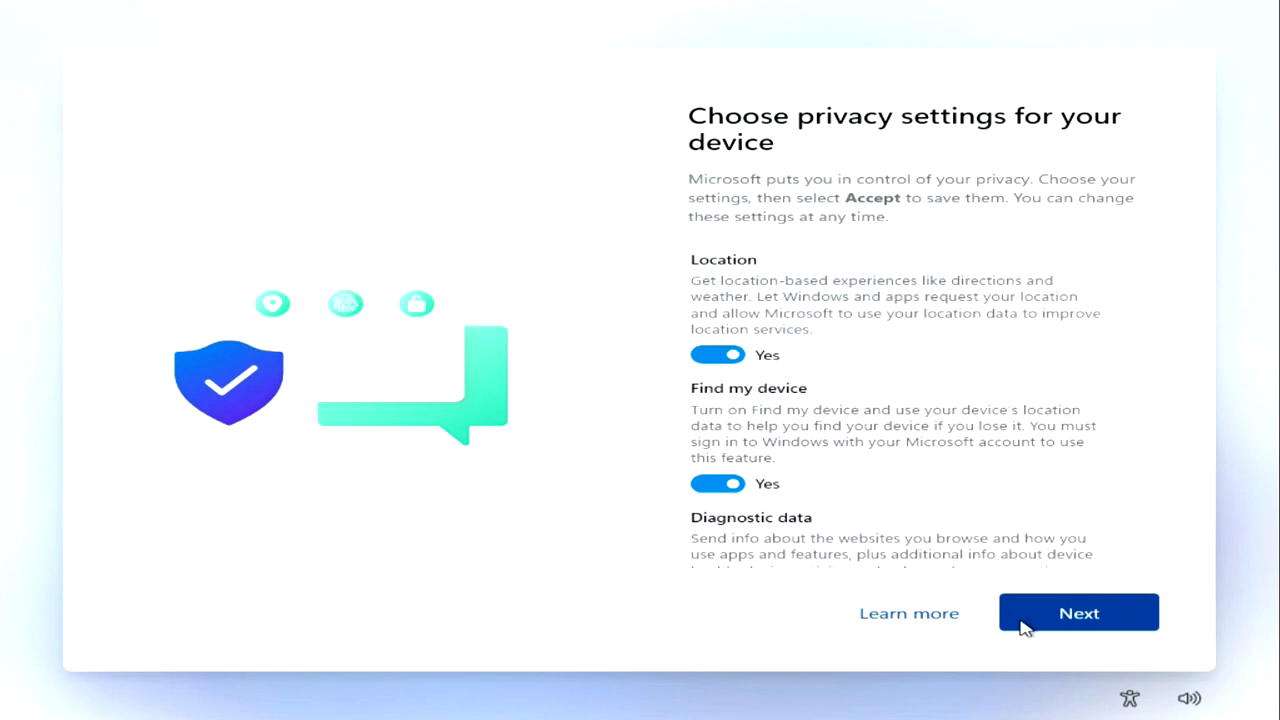
# Go through all the device privacy settings and accept them with their default options.
pyautogui.click(1025, 626)
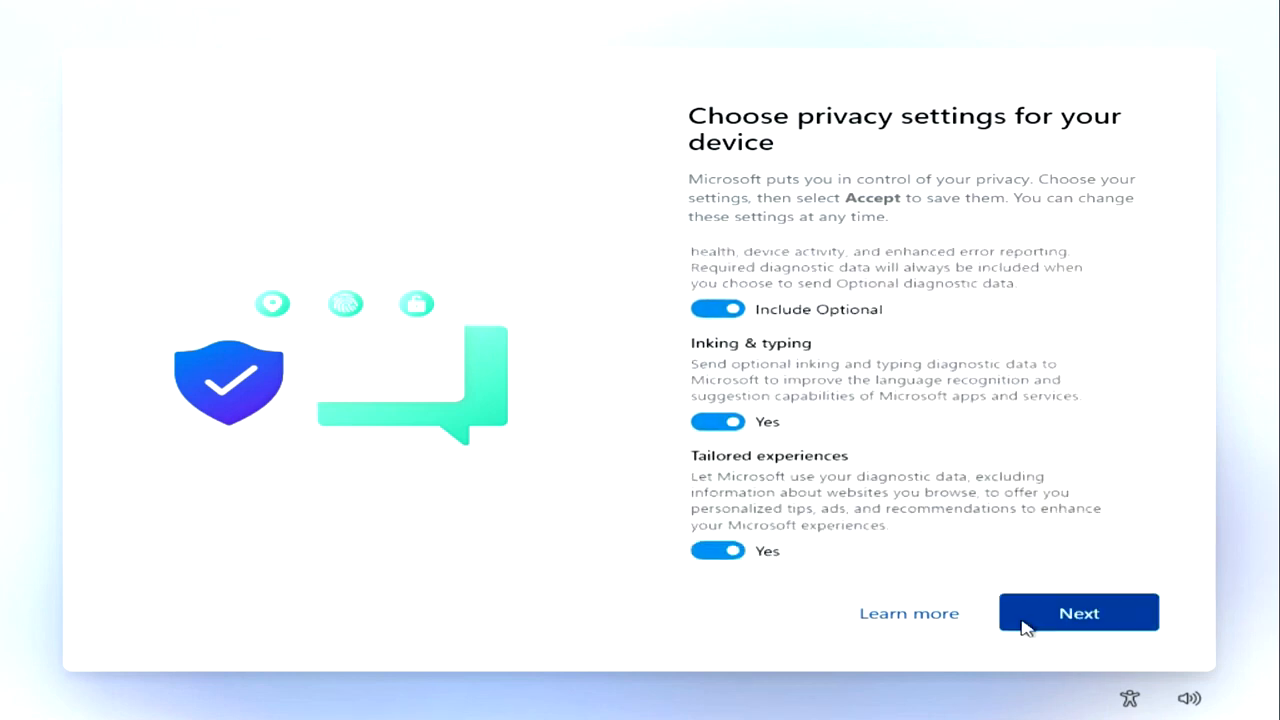
pyautogui.click(1025, 626)
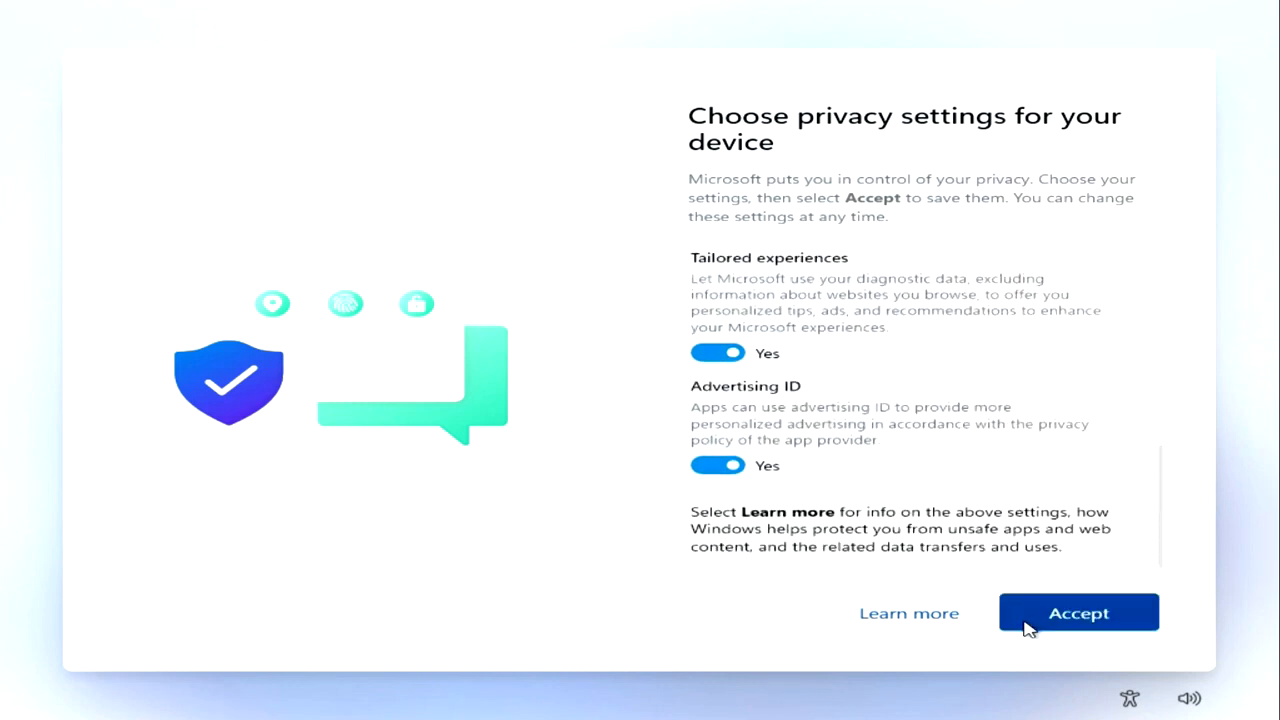
pyautogui.click(1027, 625)
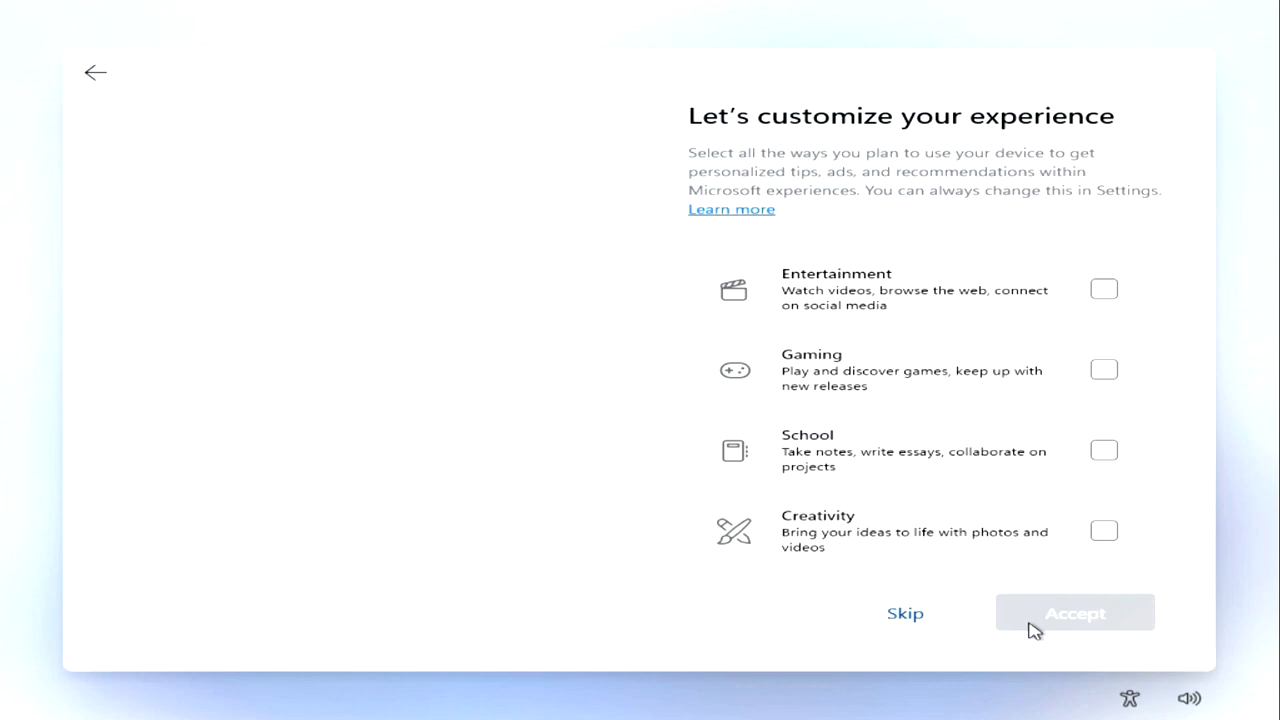
# Choose only Family as the planned use of the device and accept the customization.
pyautogui.scroll(-3, 1006, 486)
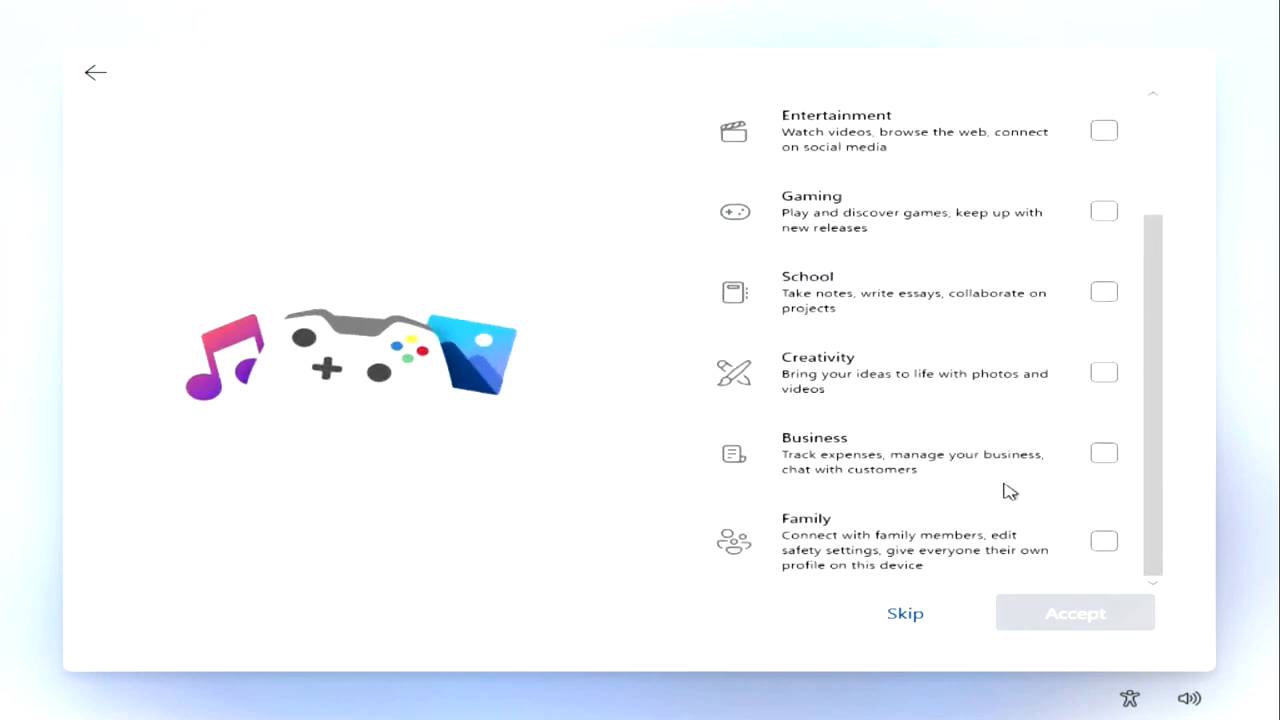
pyautogui.click(1105, 548)
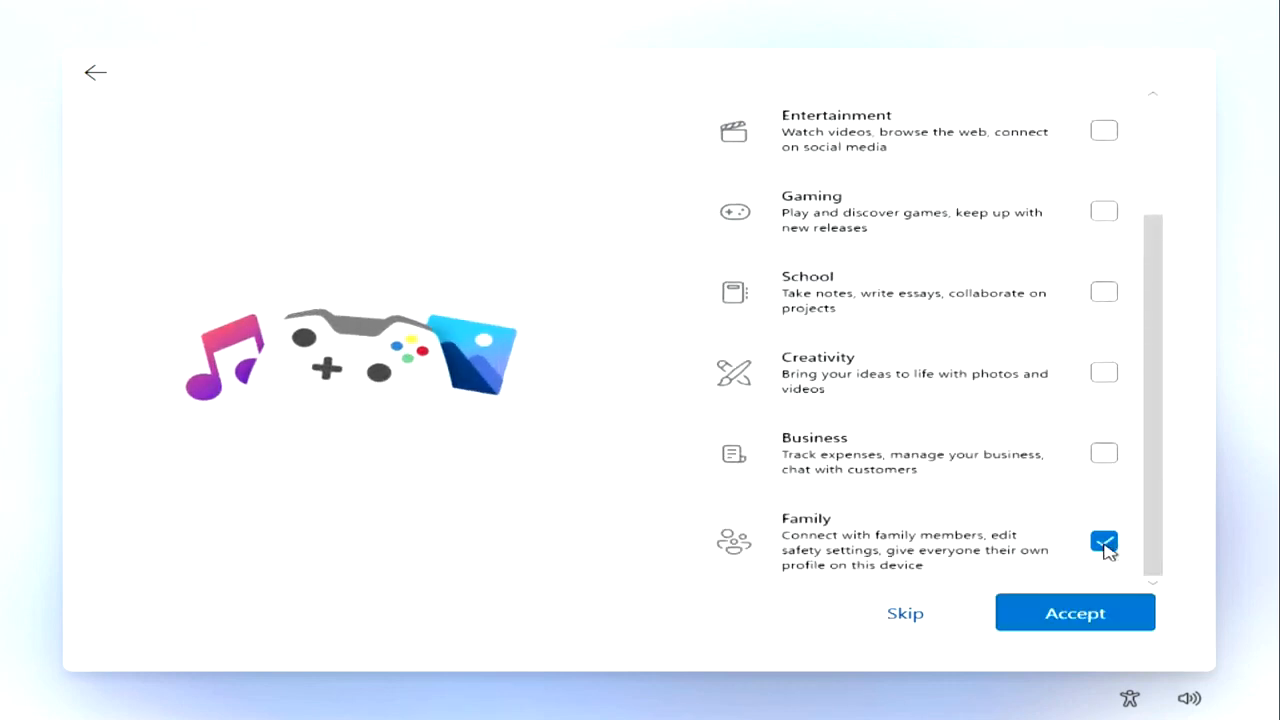
pyautogui.click(1022, 624)
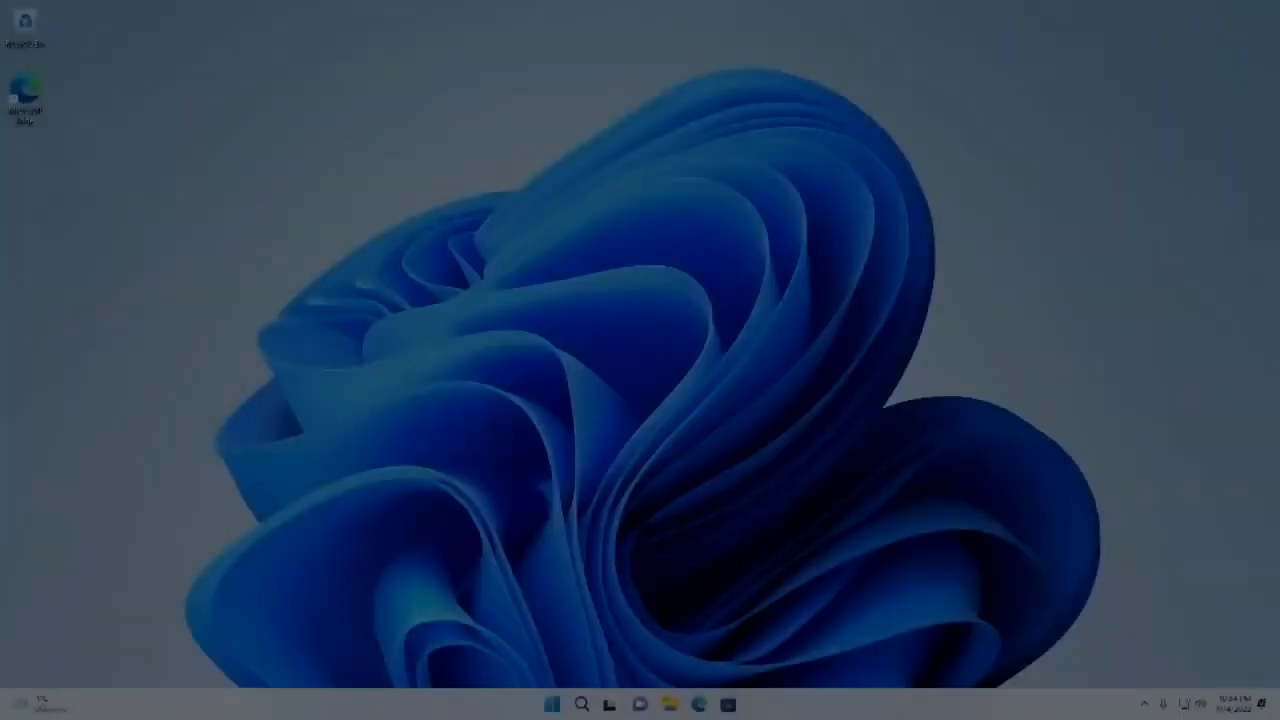
# Check the Windows activation state and its details in the system settings, then close Settings.
pyautogui.click(551, 704)
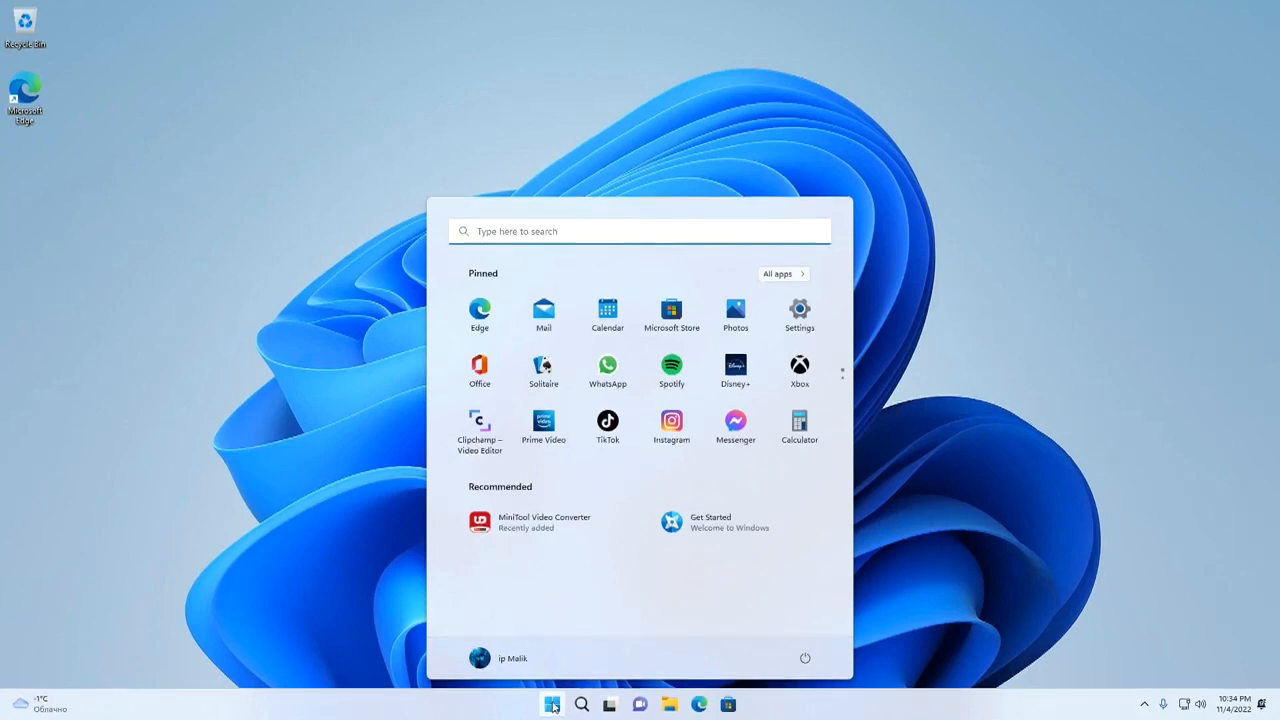
pyautogui.click(800, 312)
pyautogui.scroll(-5, 809, 340)
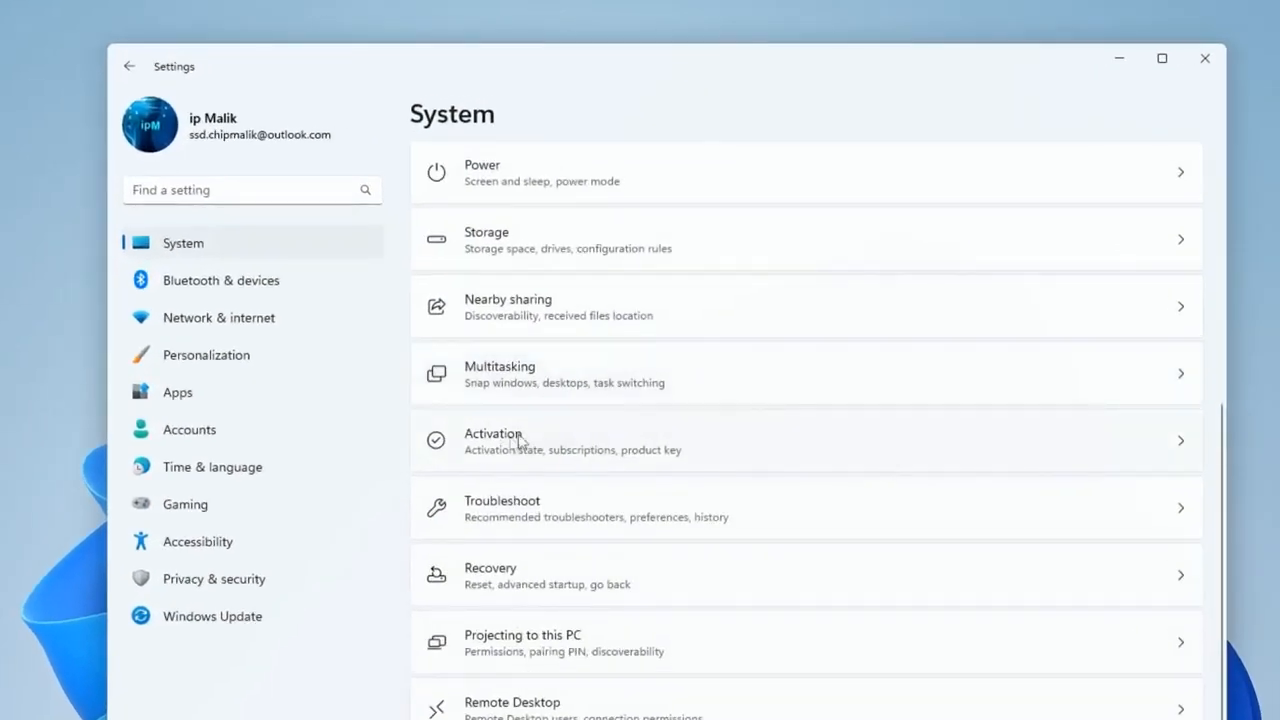
pyautogui.click(752, 455)
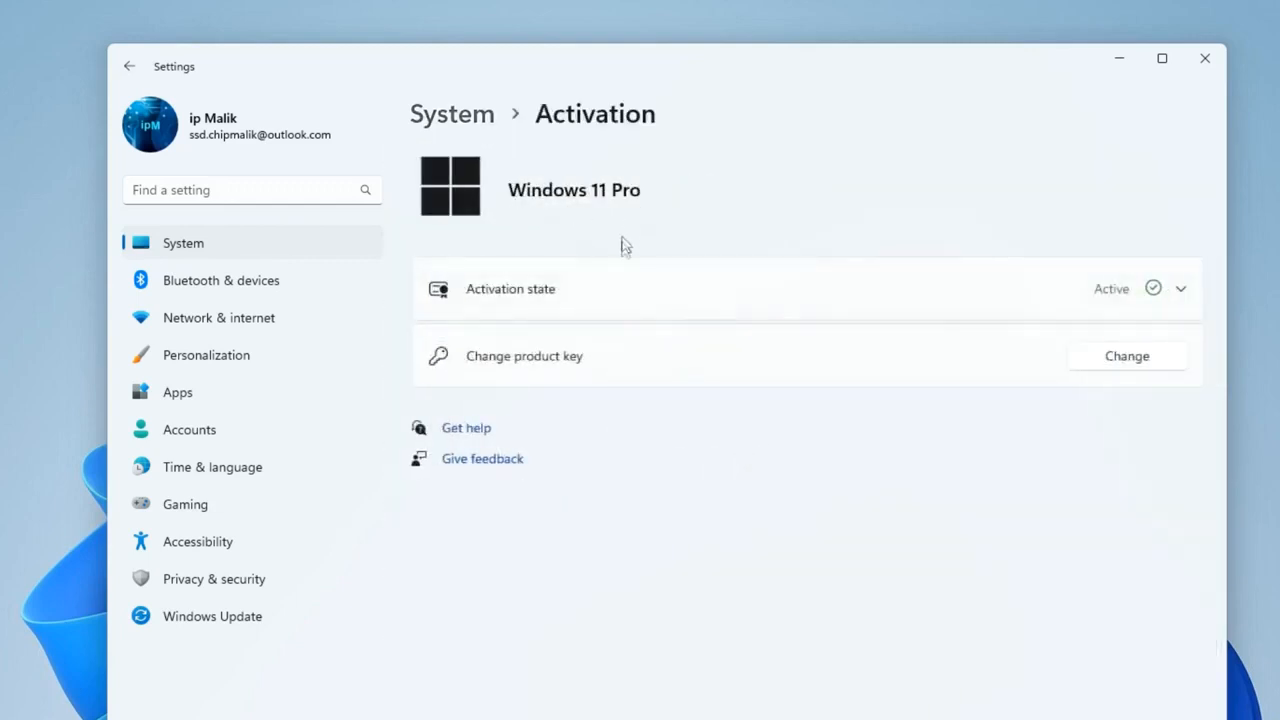
pyautogui.click(669, 300)
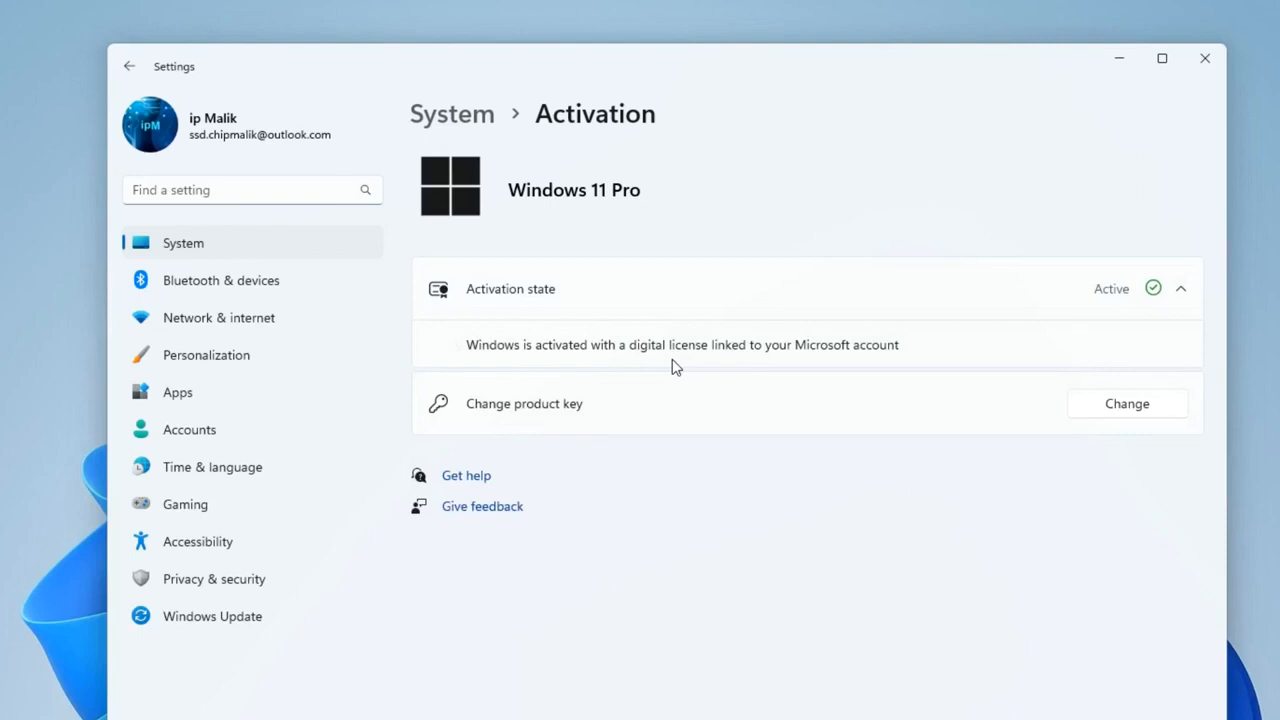
pyautogui.click(1205, 58)
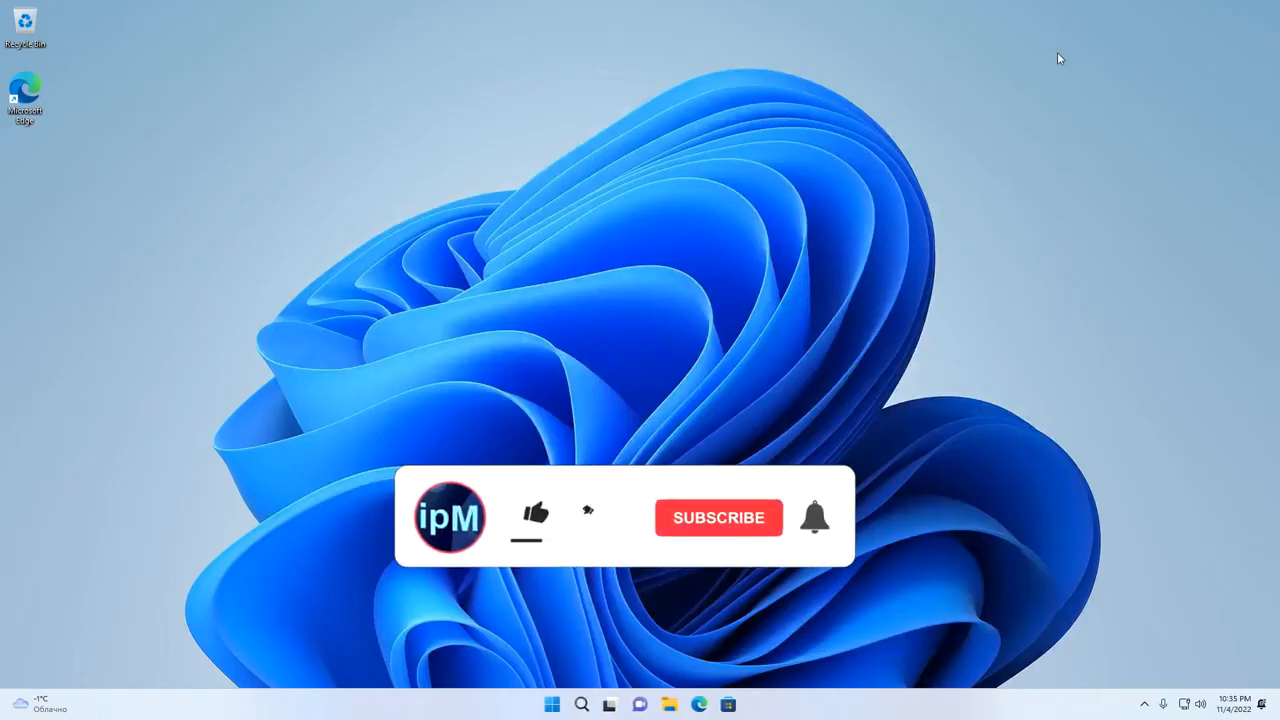